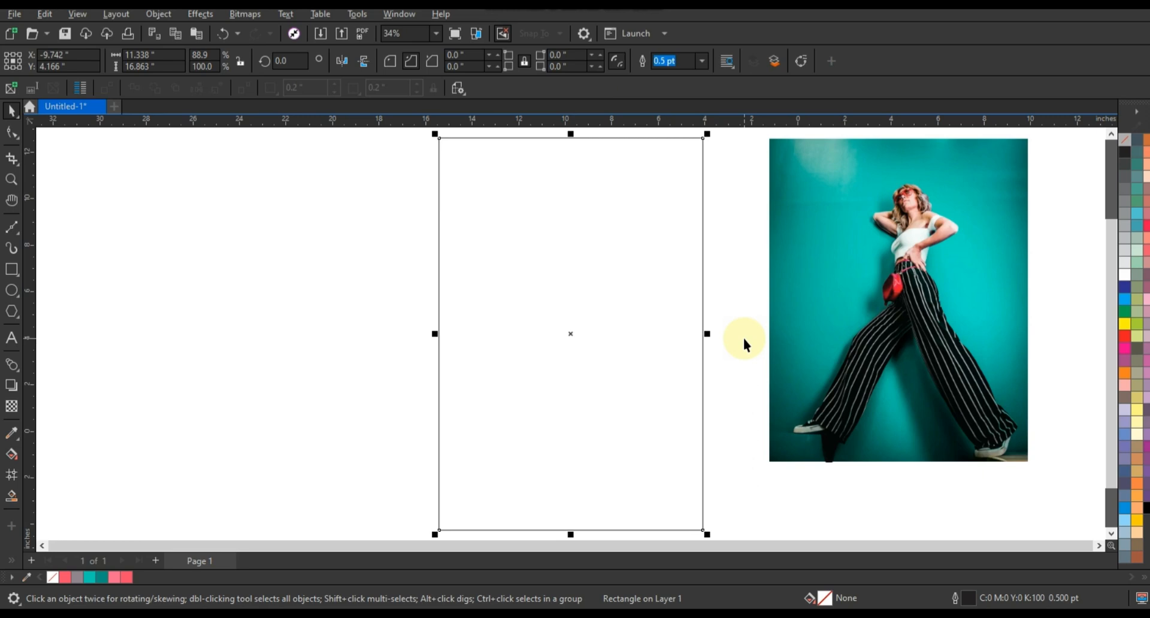
Fill the blank tall rectangle with a vertical linear gradient running from coral at the top to teal at the bottom
{"action": "left_click", "coordinate": [63, 576]}
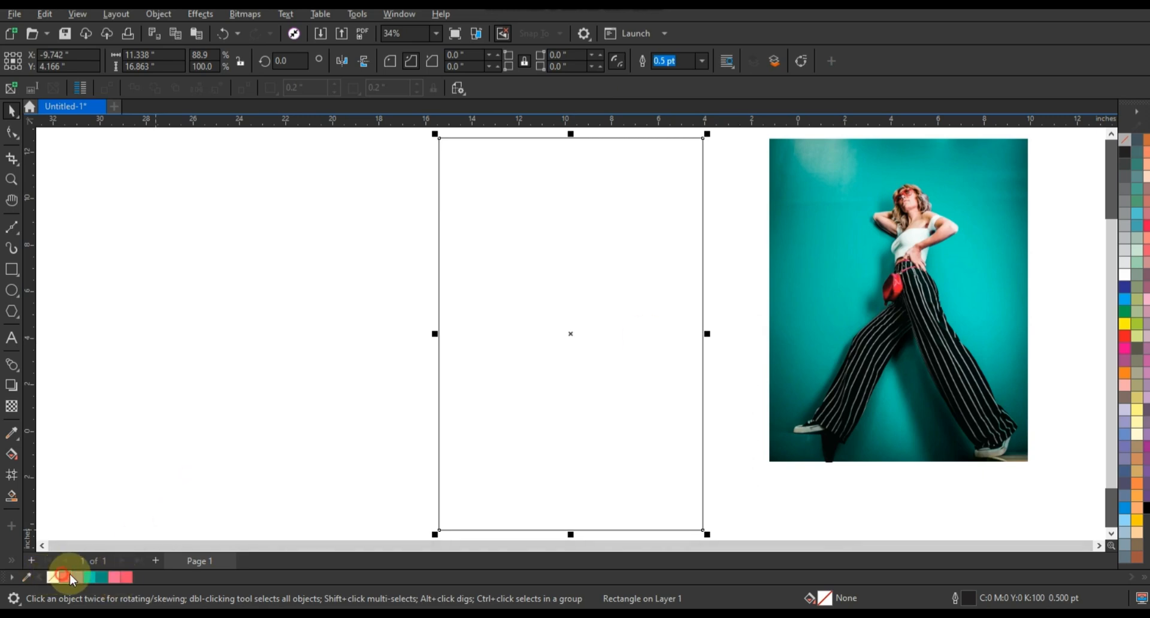
{"action": "key", "text": "g"}
{"action": "left_click_drag", "start_coordinate": [638, 207], "coordinate": [637, 420]}
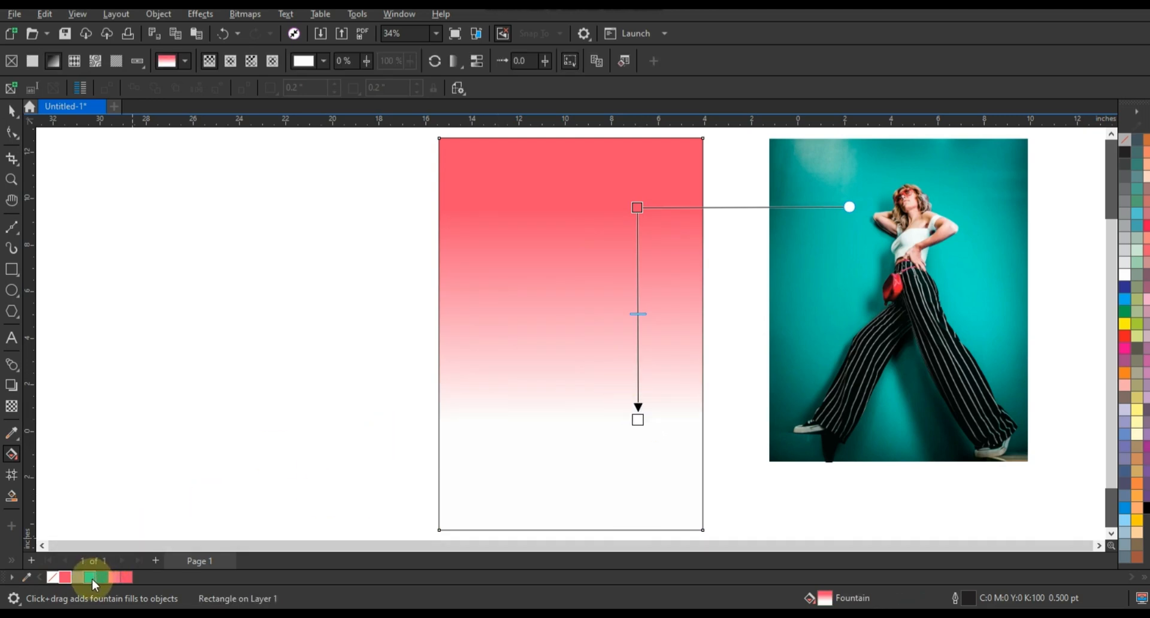
{"action": "left_click_drag", "start_coordinate": [92, 578], "coordinate": [630, 486]}
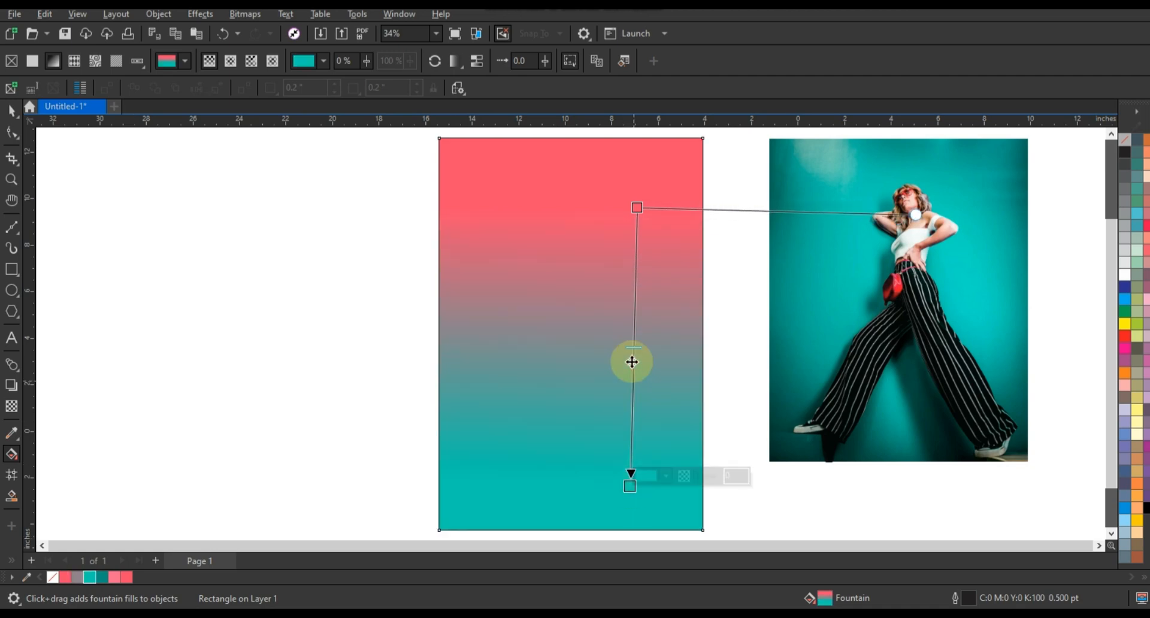
Lower the coral start of the rectangle's gradient and adjust its midpoint to about halfway between the two colors
{"action": "left_click_drag", "start_coordinate": [638, 217], "coordinate": [633, 242]}
{"action": "left_click", "coordinate": [637, 230]}
{"action": "left_click_drag", "start_coordinate": [627, 396], "coordinate": [629, 367]}
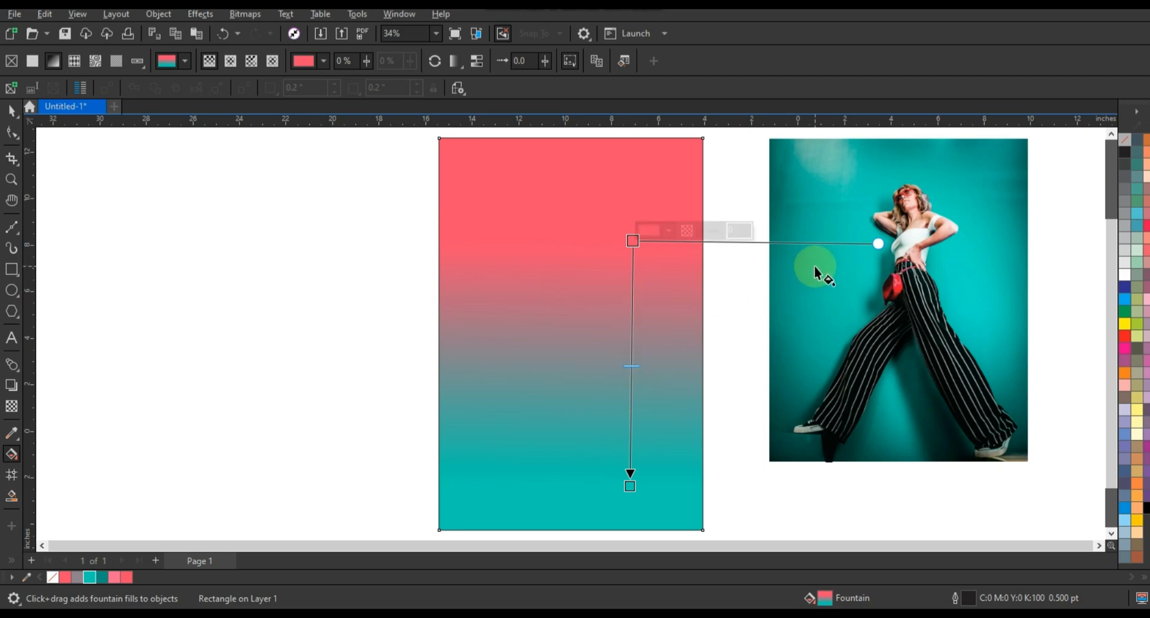
{"action": "left_click", "coordinate": [12, 110]}
{"action": "left_click", "coordinate": [228, 341]}
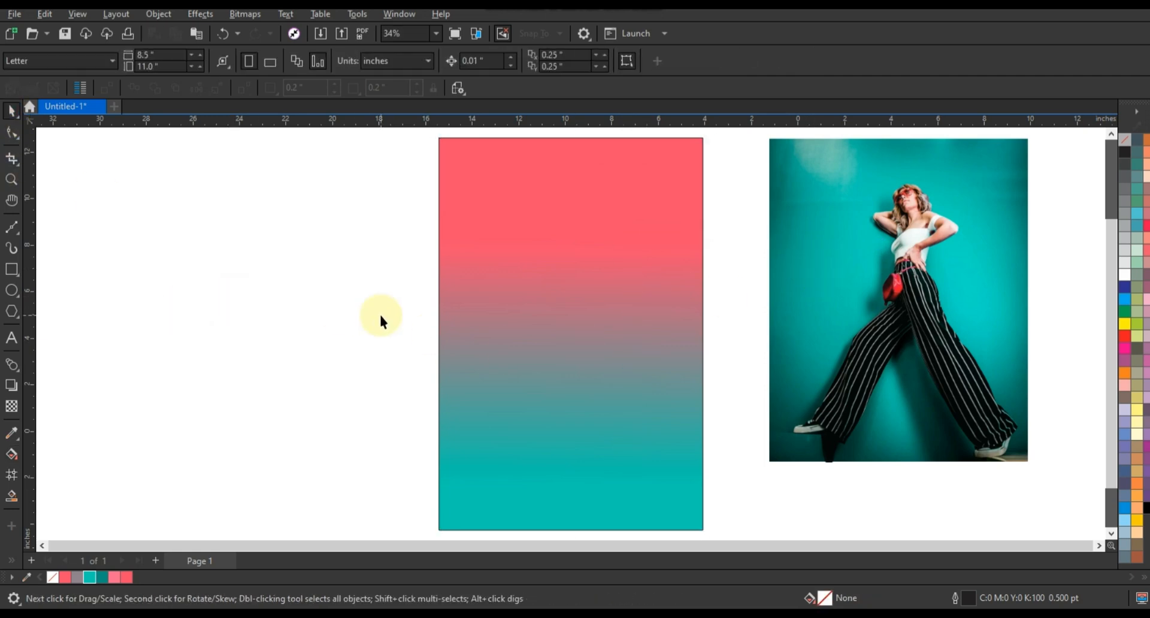
Draw a square about 9.25 in wide beside the gradient rectangle and set its outline width to 4.0 pt
{"action": "left_click", "coordinate": [11, 271]}
{"action": "left_click_drag", "start_coordinate": [164, 215], "coordinate": [258, 438]}
{"action": "left_click", "coordinate": [10, 115]}
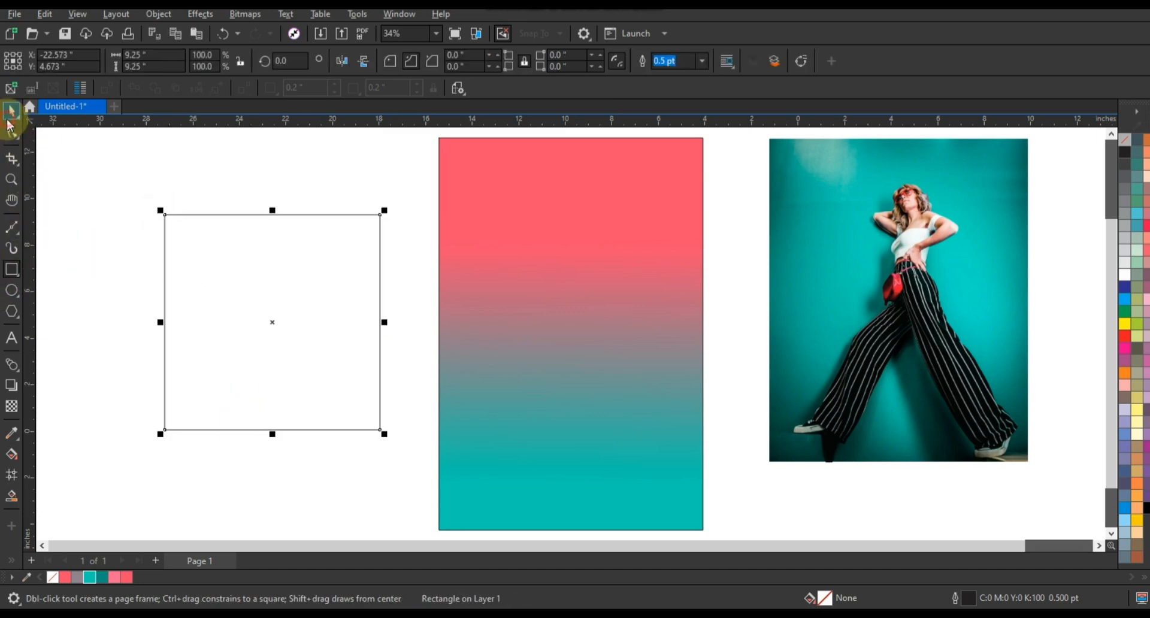
{"action": "left_click", "coordinate": [702, 62]}
{"action": "left_click", "coordinate": [680, 160]}
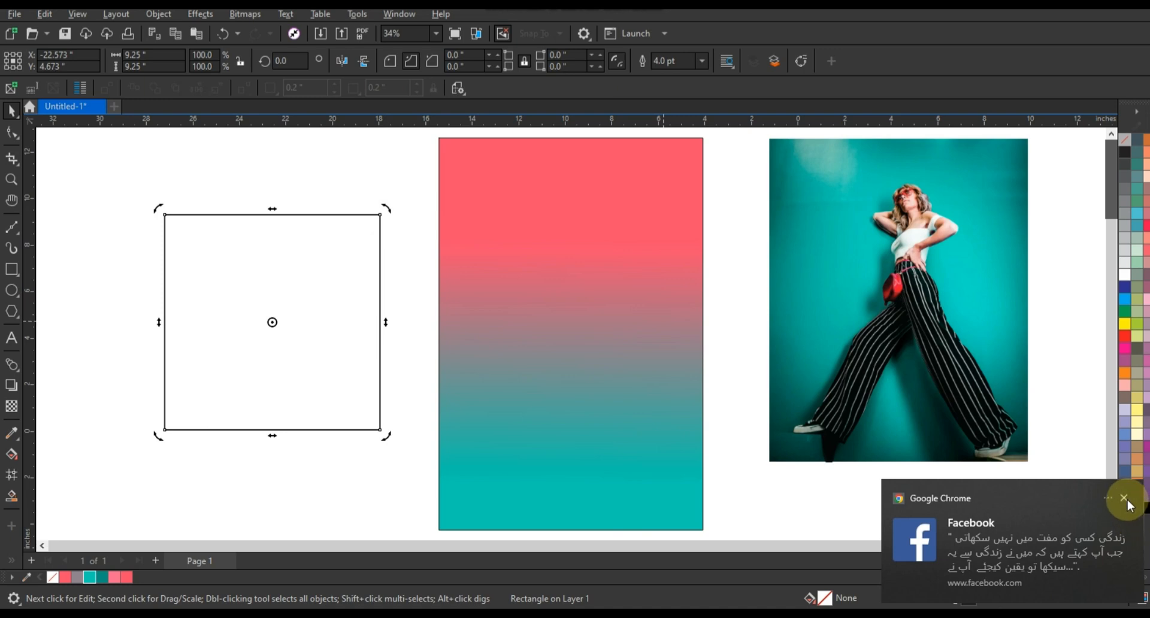
{"action": "left_click", "coordinate": [1125, 500]}
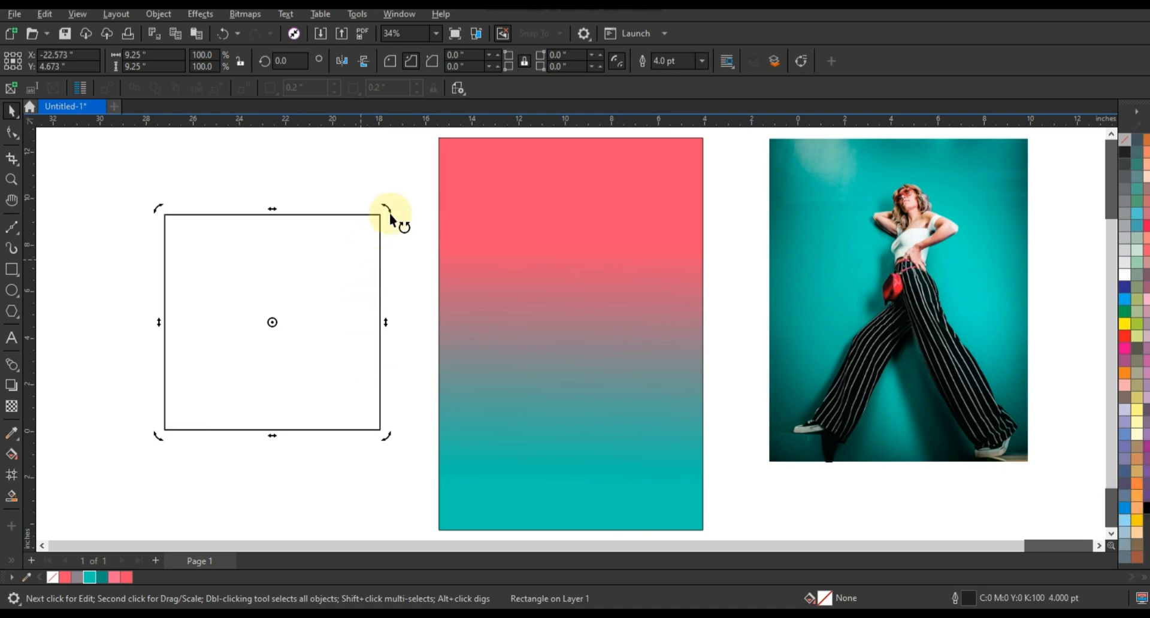
Rotate the square to 315° as a diamond and center it horizontally on the lower part of the gradient rectangle
{"action": "left_click_drag", "start_coordinate": [390, 219], "coordinate": [613, 339]}
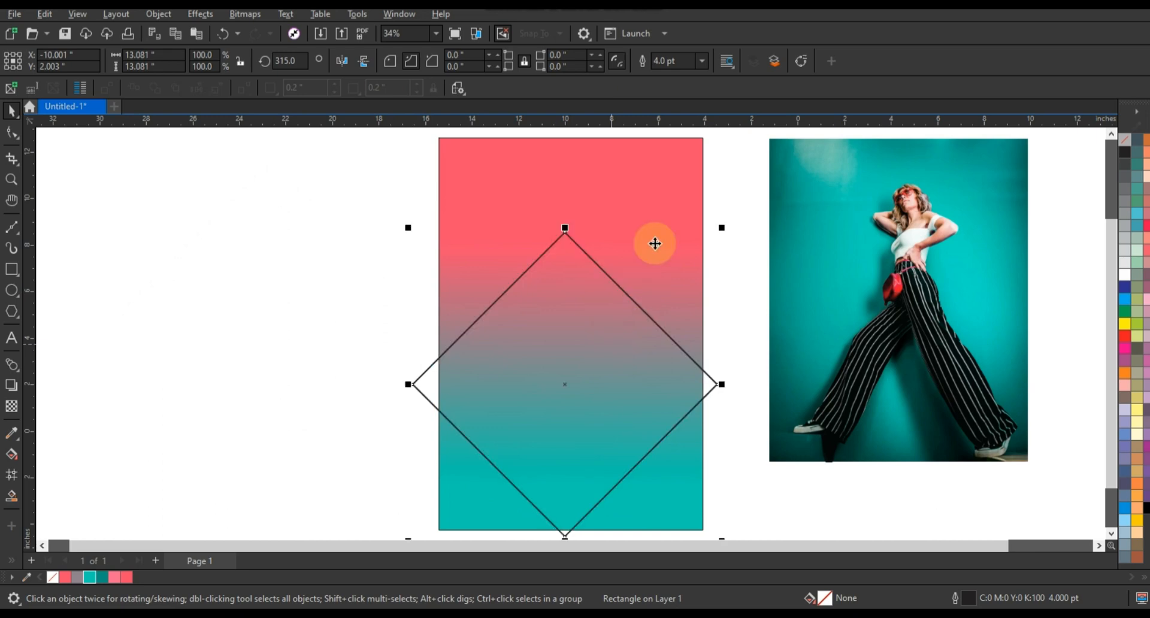
{"action": "left_click", "coordinate": [655, 244], "text": "shift"}
{"action": "key", "text": "c"}
{"action": "left_click", "coordinate": [331, 290]}
{"action": "left_click", "coordinate": [616, 358]}
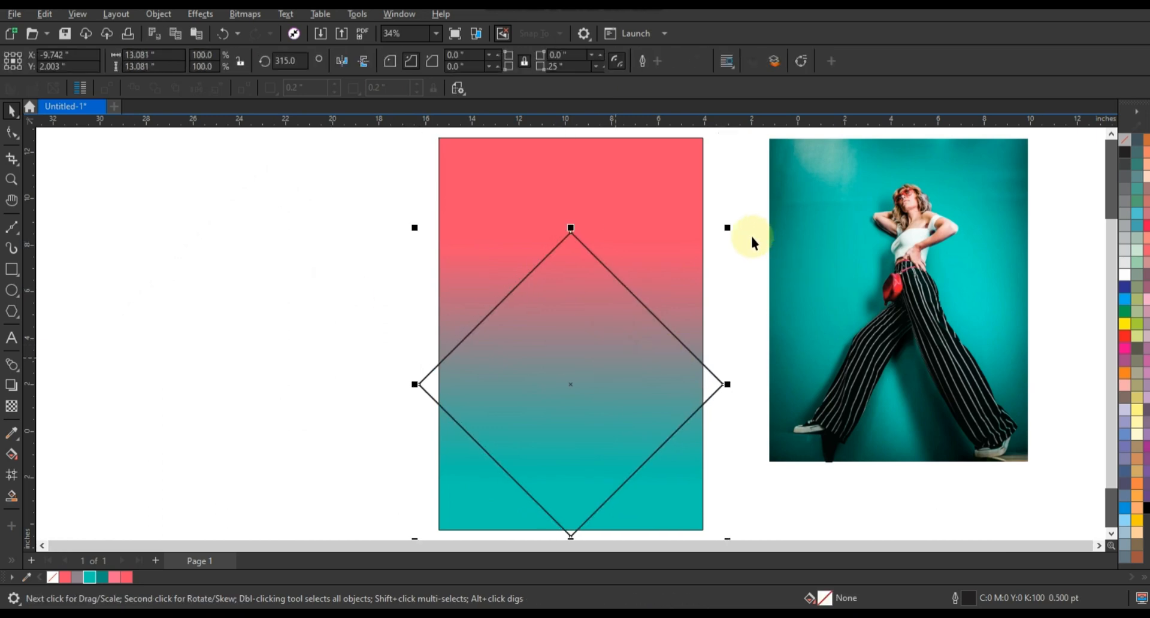
Size the diamond to about 12.7 in wide and add four progressively smaller concentric copies inside it
{"action": "left_click_drag", "start_coordinate": [729, 228], "coordinate": [705, 261]}
{"action": "right_click", "coordinate": [704, 260]}
{"action": "left_click", "coordinate": [607, 270], "text": "shift"}
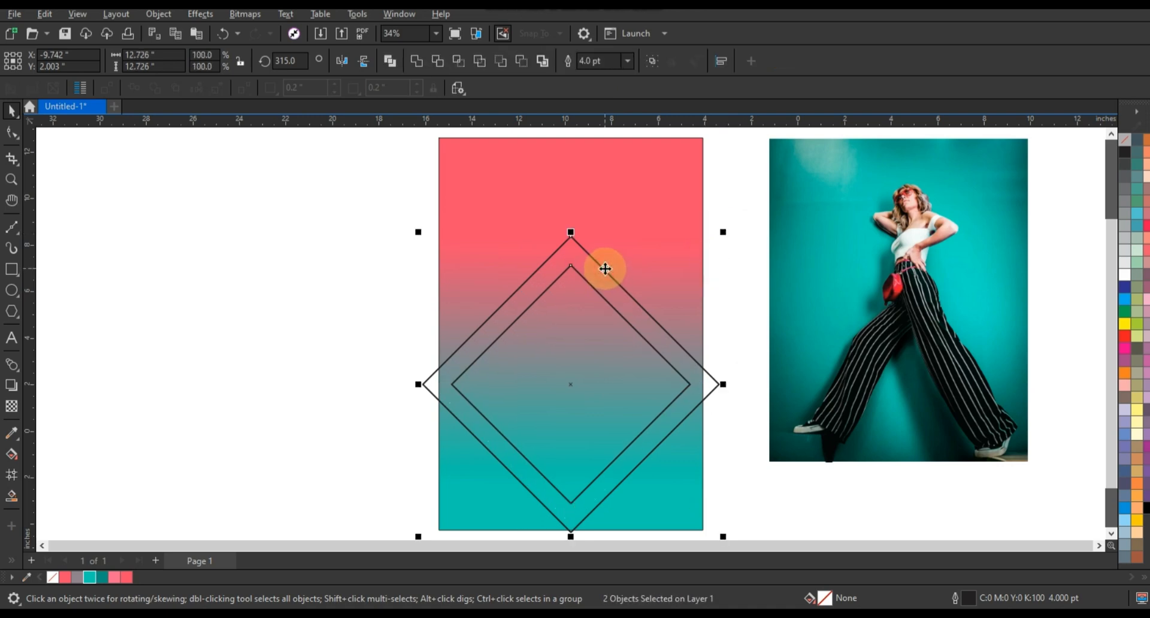
{"action": "left_click", "coordinate": [282, 232]}
{"action": "left_click", "coordinate": [570, 341]}
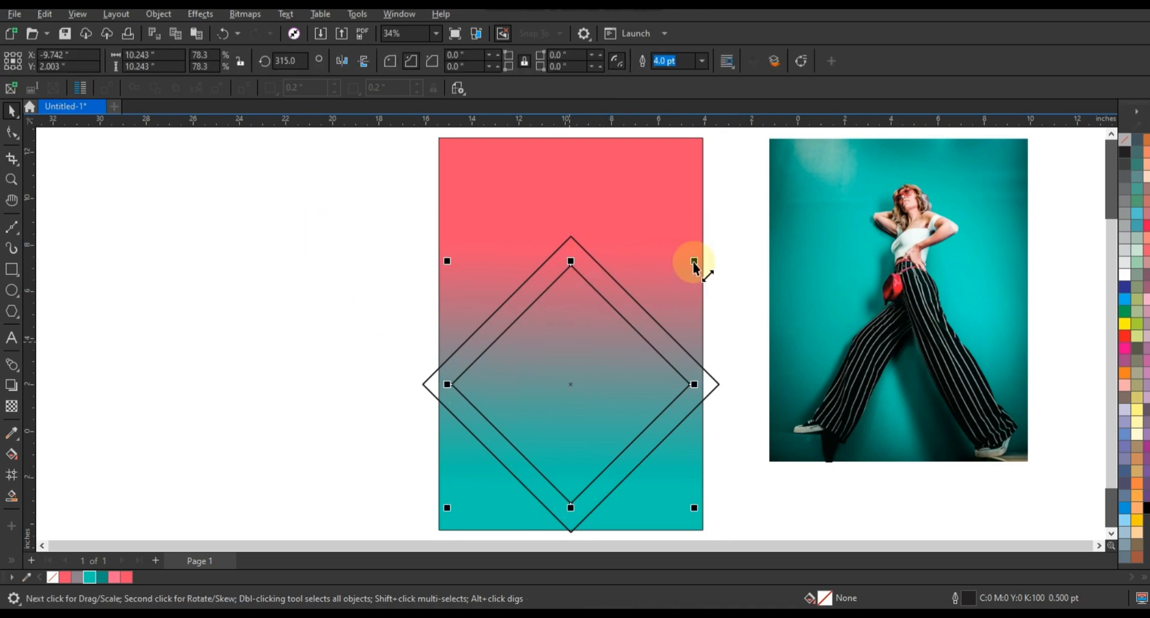
{"action": "left_click_drag", "start_coordinate": [694, 265], "coordinate": [626, 334]}
Enlarge all five nested diamonds together to about 14.9 in wide and move them slightly down the rectangle
{"action": "mouse_move", "coordinate": [746, 516]}
{"action": "left_mouse_down"}
{"action": "mouse_move", "coordinate": [754, 534]}
{"action": "mouse_move", "coordinate": [753, 521]}
{"action": "left_mouse_up"}
{"action": "scroll", "coordinate": [666, 456], "scroll_direction": "down", "scroll_amount": 2}
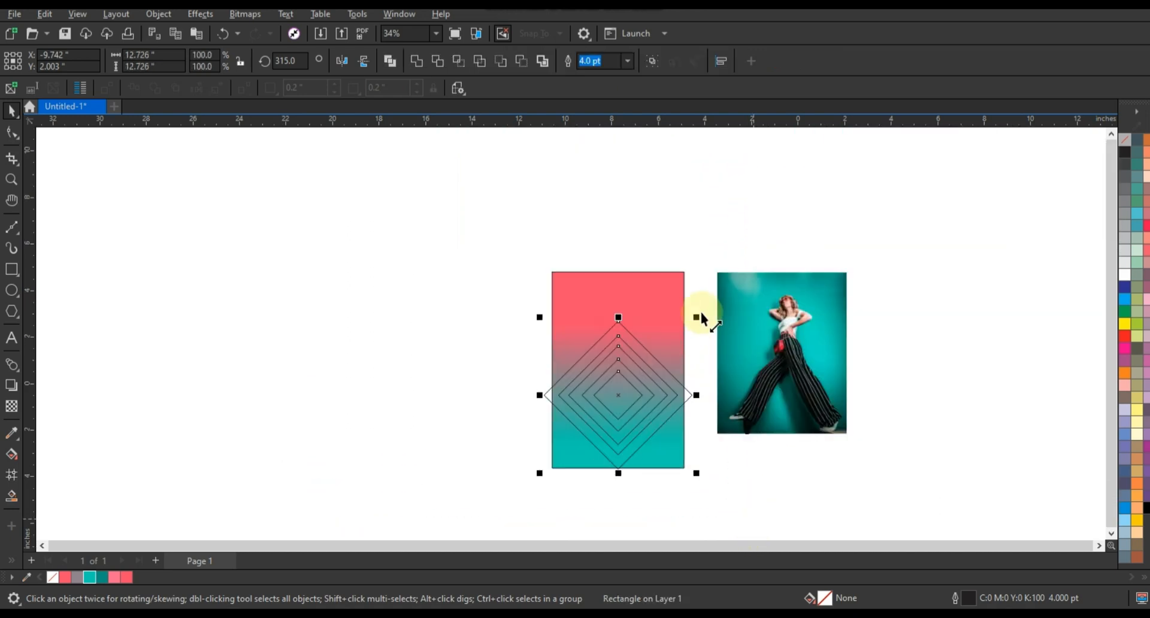
{"action": "left_click_drag", "start_coordinate": [696, 316], "coordinate": [708, 296]}
{"action": "left_click_drag", "start_coordinate": [624, 407], "coordinate": [624, 414]}
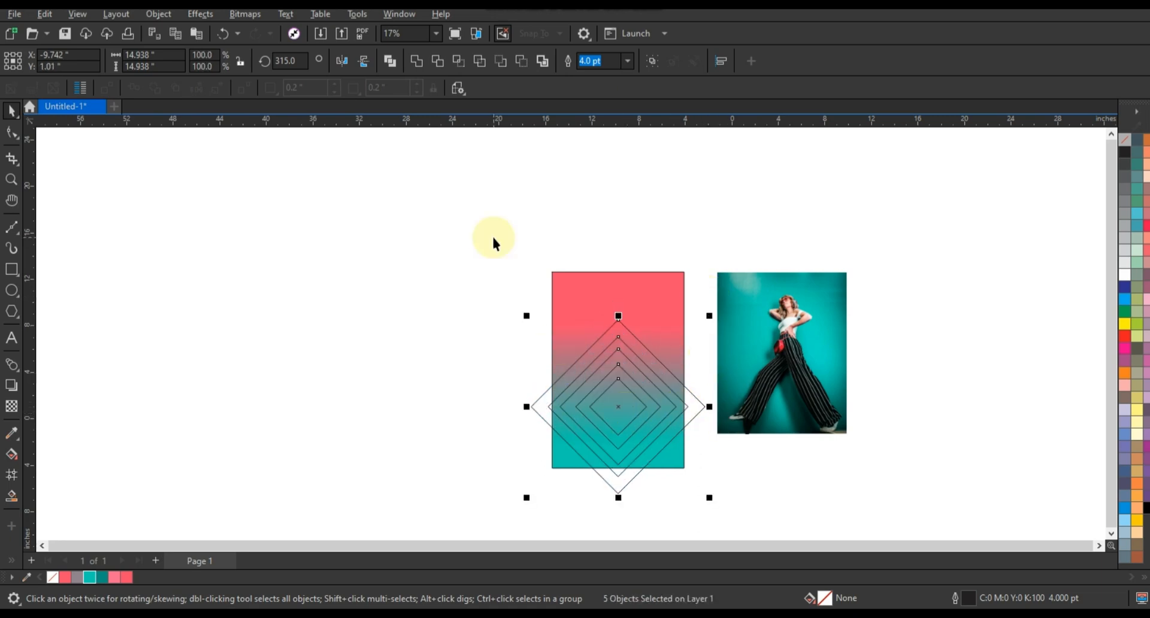
Combine the two outermost diamonds into one frame and fill it with teal (#01CDB2)
{"action": "left_click_drag", "start_coordinate": [871, 502], "coordinate": [872, 502]}
{"action": "key", "text": "shift+F2"}
{"action": "left_click", "coordinate": [493, 300]}
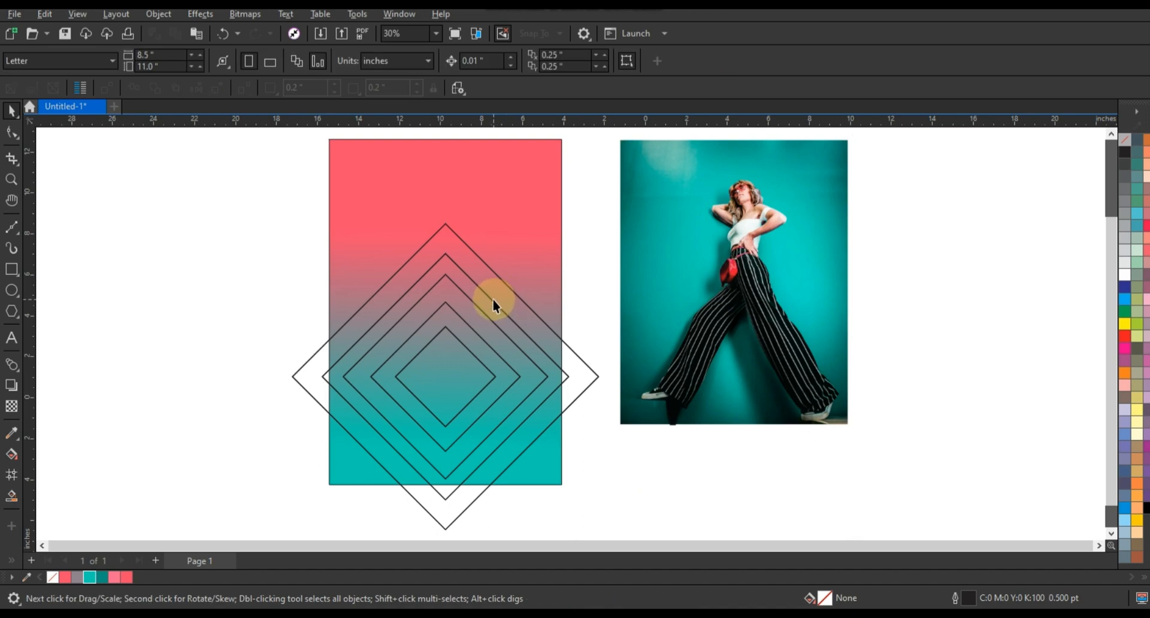
{"action": "left_click", "coordinate": [496, 296]}
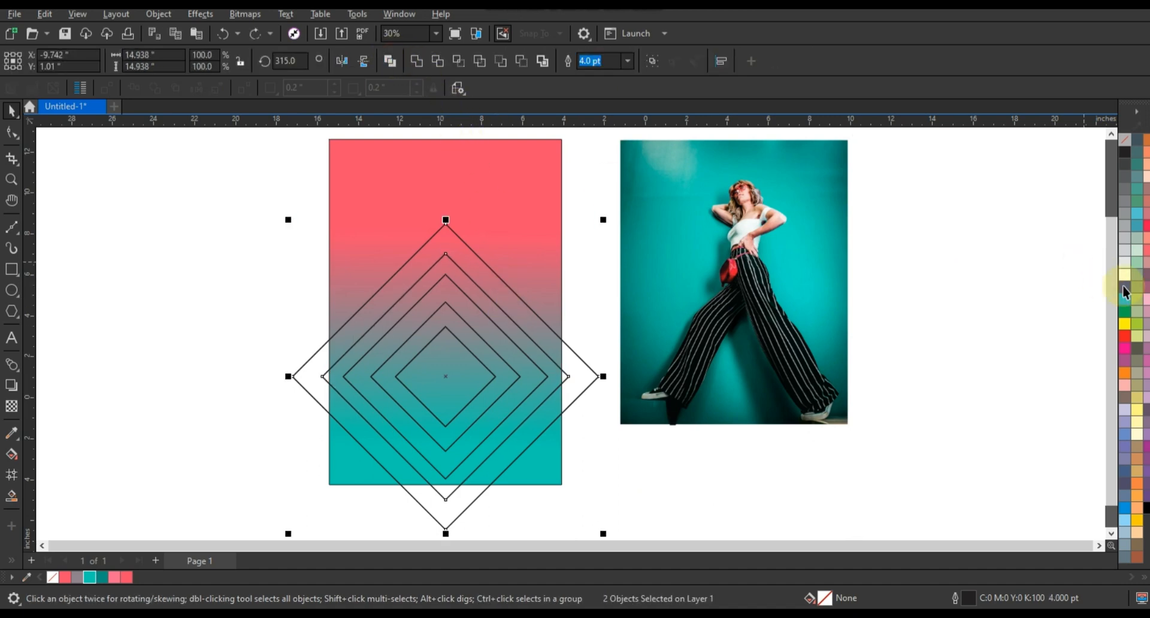
{"action": "key", "text": "ctrl+l"}
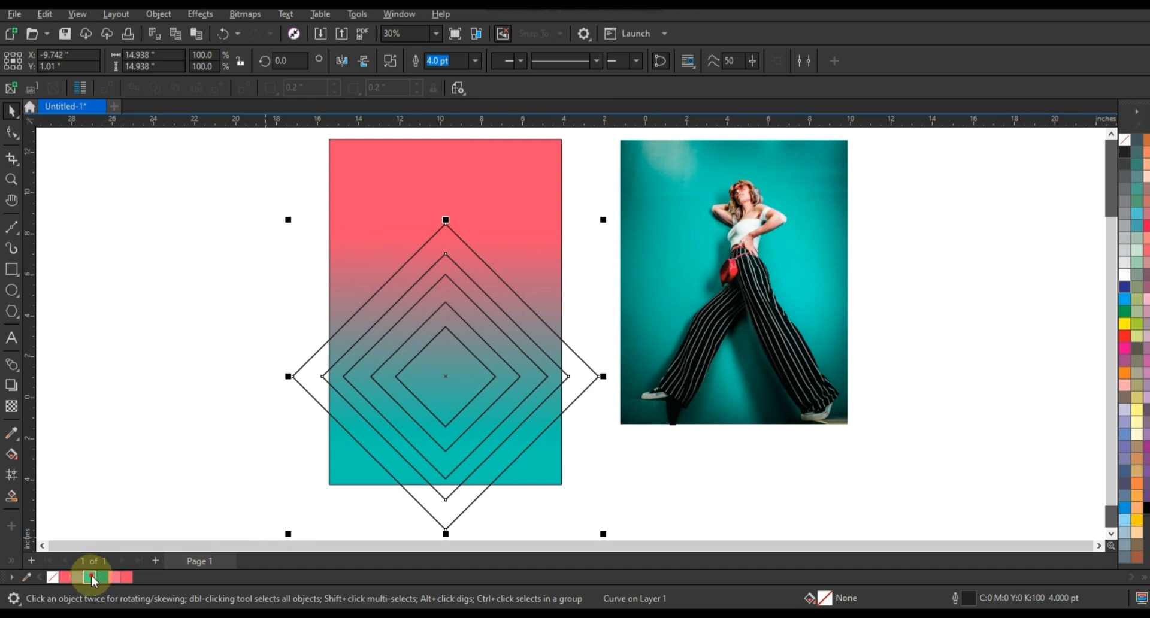
{"action": "left_click", "coordinate": [90, 577]}
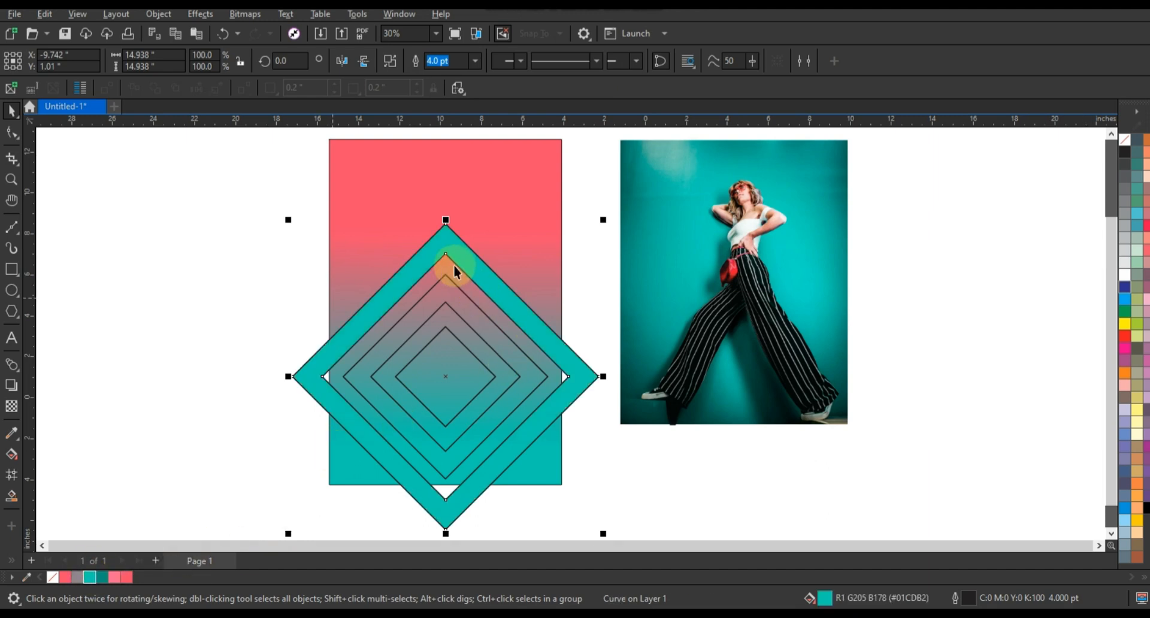
Give the outer diamond frame a vertical gradient from teal to dark teal, with the dark shade concentrated near its lower corner
{"action": "key", "text": "g"}
{"action": "left_click_drag", "start_coordinate": [452, 258], "coordinate": [456, 432]}
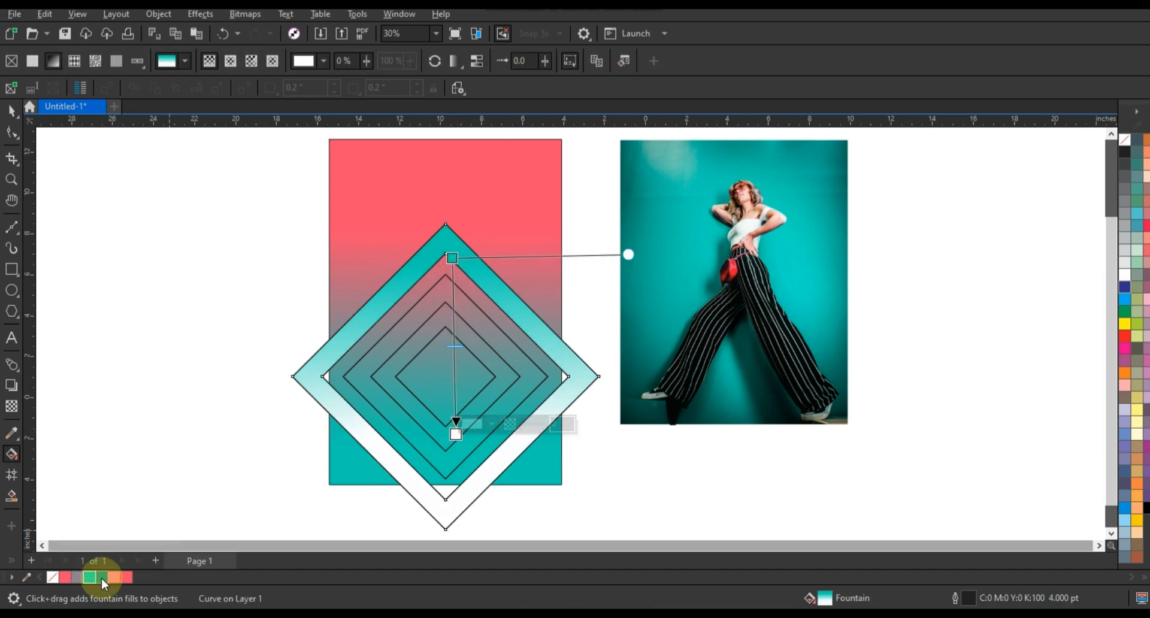
{"action": "left_click_drag", "start_coordinate": [102, 579], "coordinate": [454, 462]}
{"action": "left_click_drag", "start_coordinate": [454, 259], "coordinate": [450, 313]}
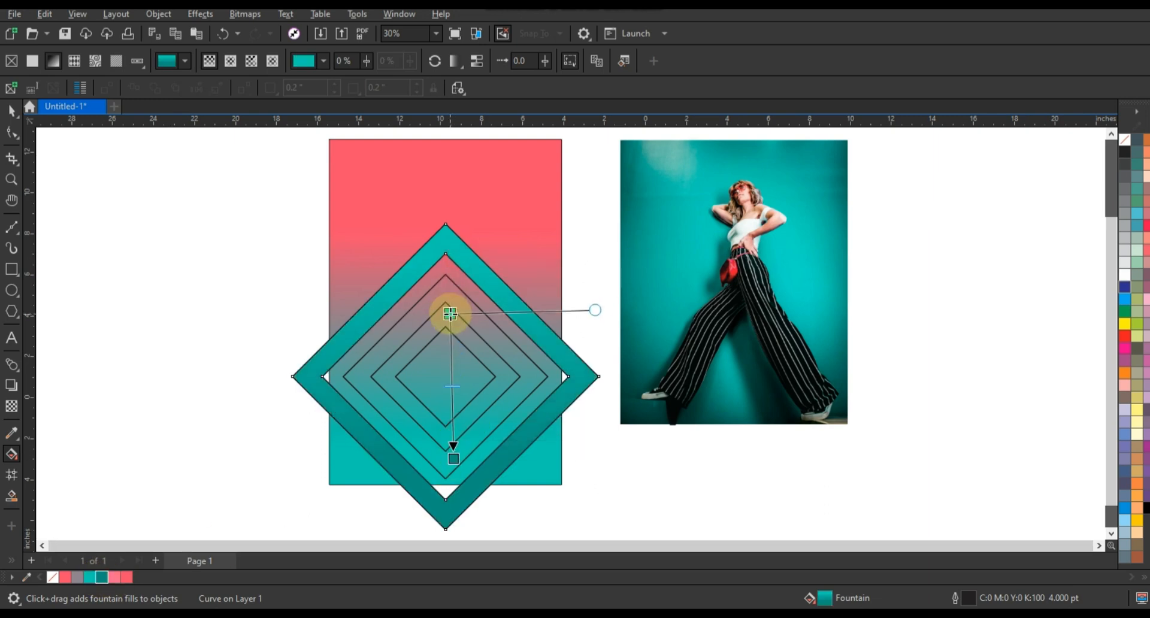
{"action": "left_click_drag", "start_coordinate": [454, 459], "coordinate": [452, 499]}
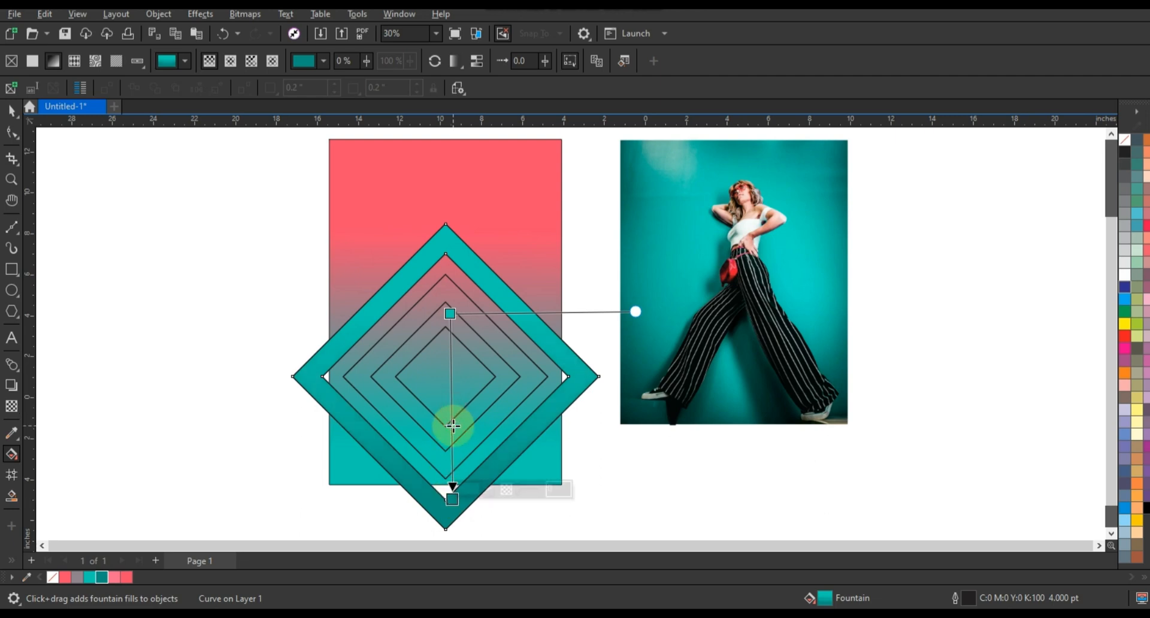
{"action": "left_click", "coordinate": [11, 111]}
{"action": "left_click", "coordinate": [107, 219]}
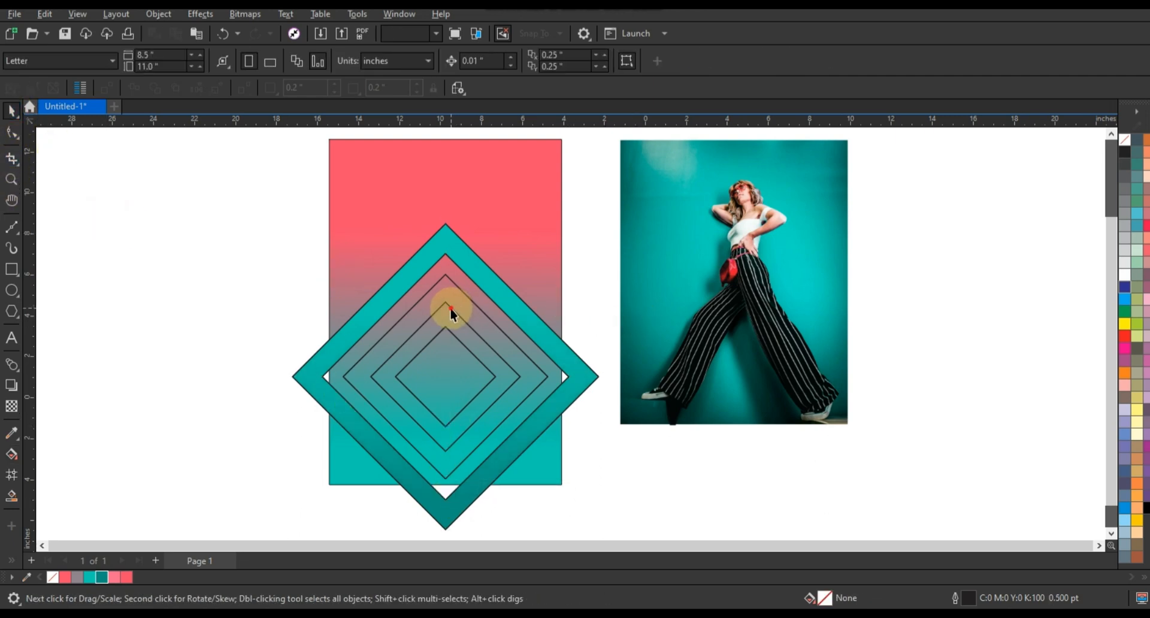
Combine the third and fourth diamonds into one frame and fill it with white
{"action": "left_click", "coordinate": [445, 284]}
{"action": "left_click", "coordinate": [446, 279], "text": "shift"}
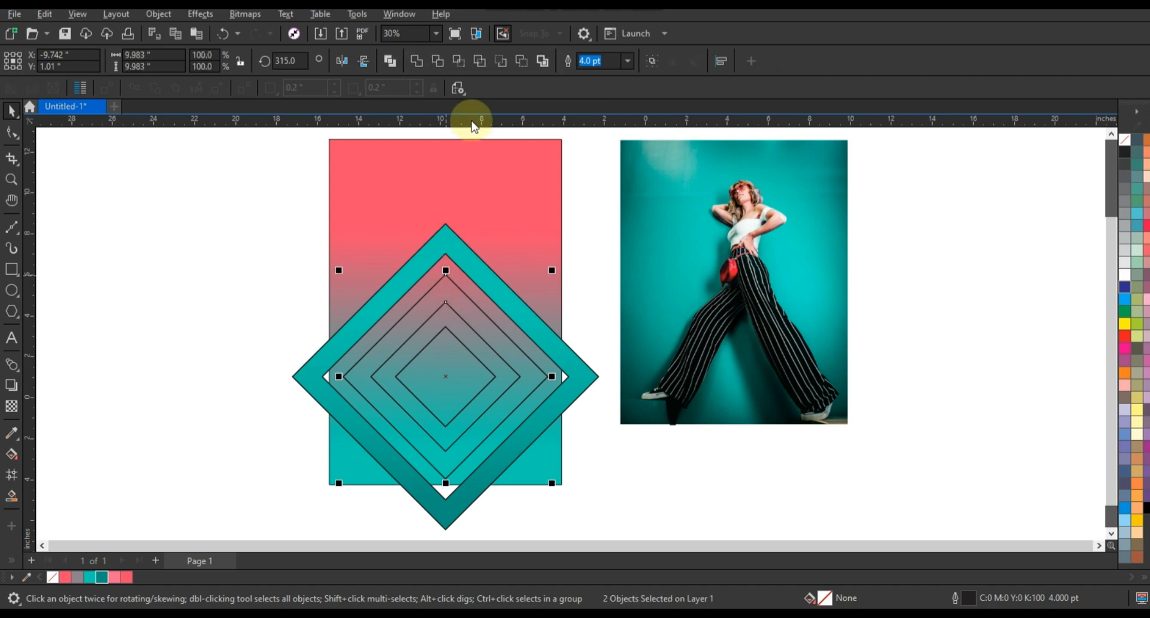
{"action": "left_click", "coordinate": [391, 61]}
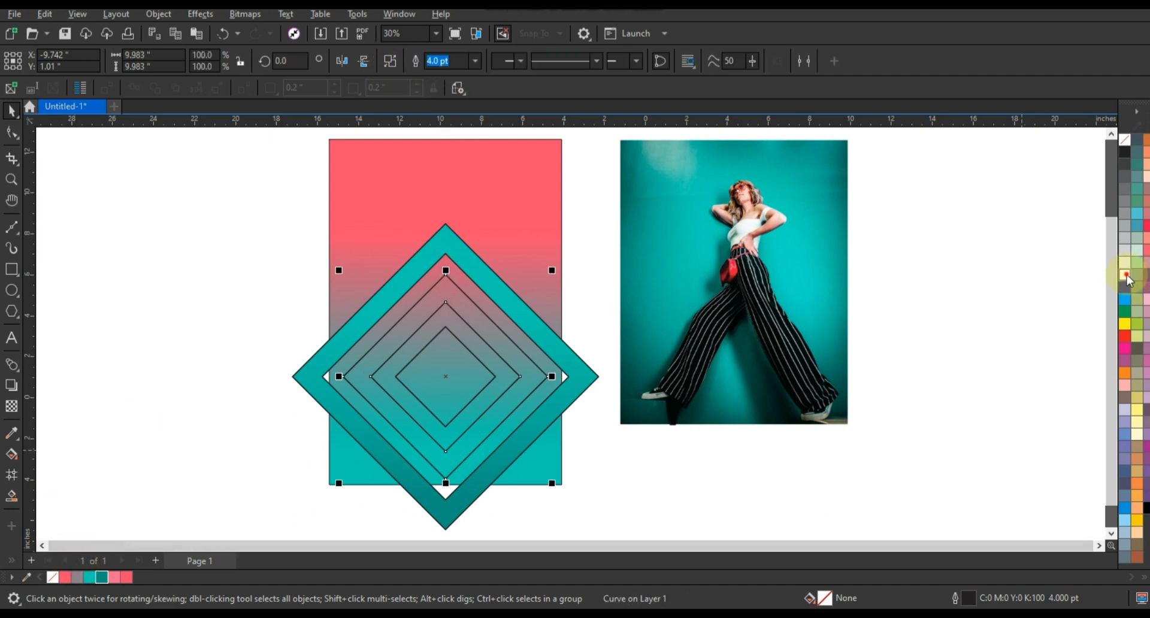
{"action": "left_click", "coordinate": [241, 310]}
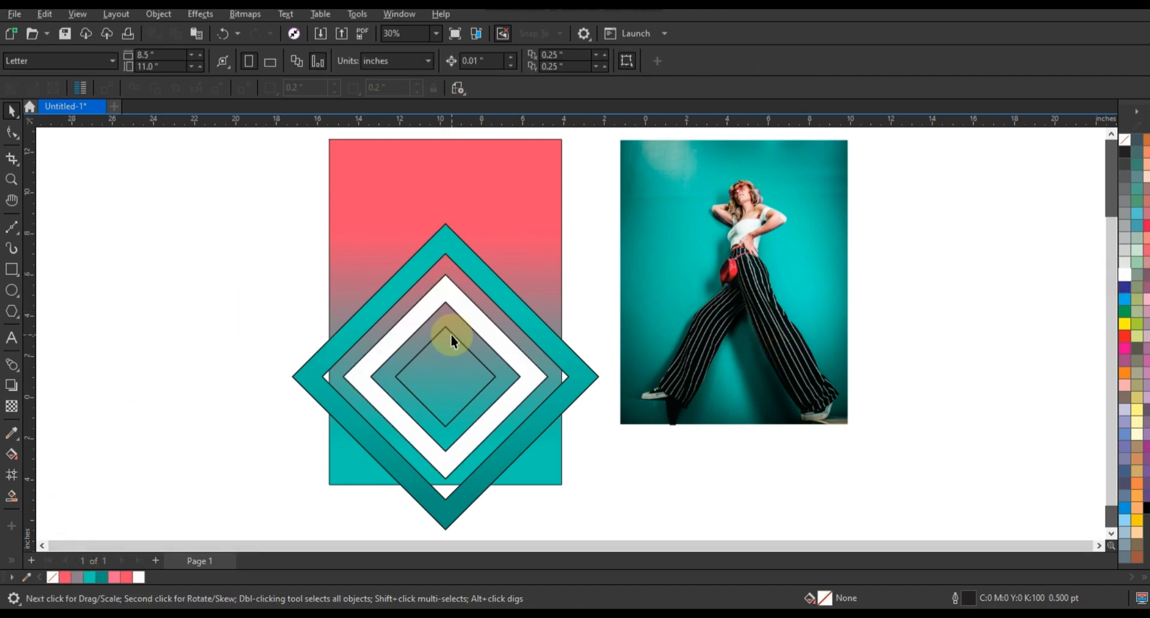
Fill the innermost diamond with coral and remove the outlines from all the diamond shapes
{"action": "left_click", "coordinate": [451, 334]}
{"action": "left_click", "coordinate": [64, 577]}
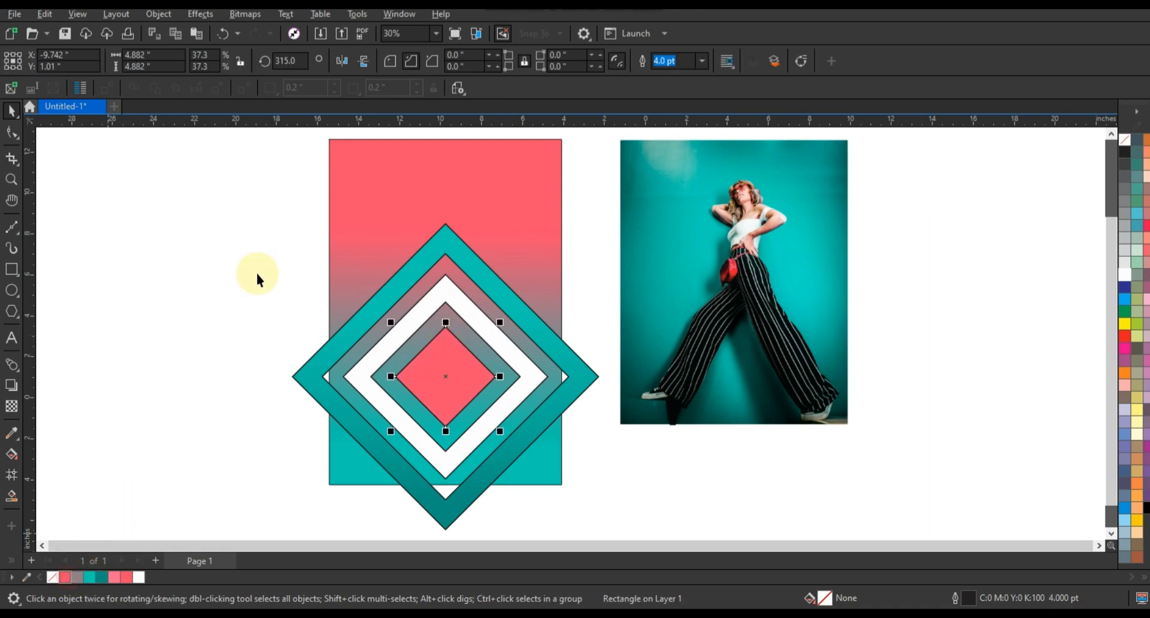
{"action": "left_click_drag", "start_coordinate": [257, 206], "coordinate": [628, 516]}
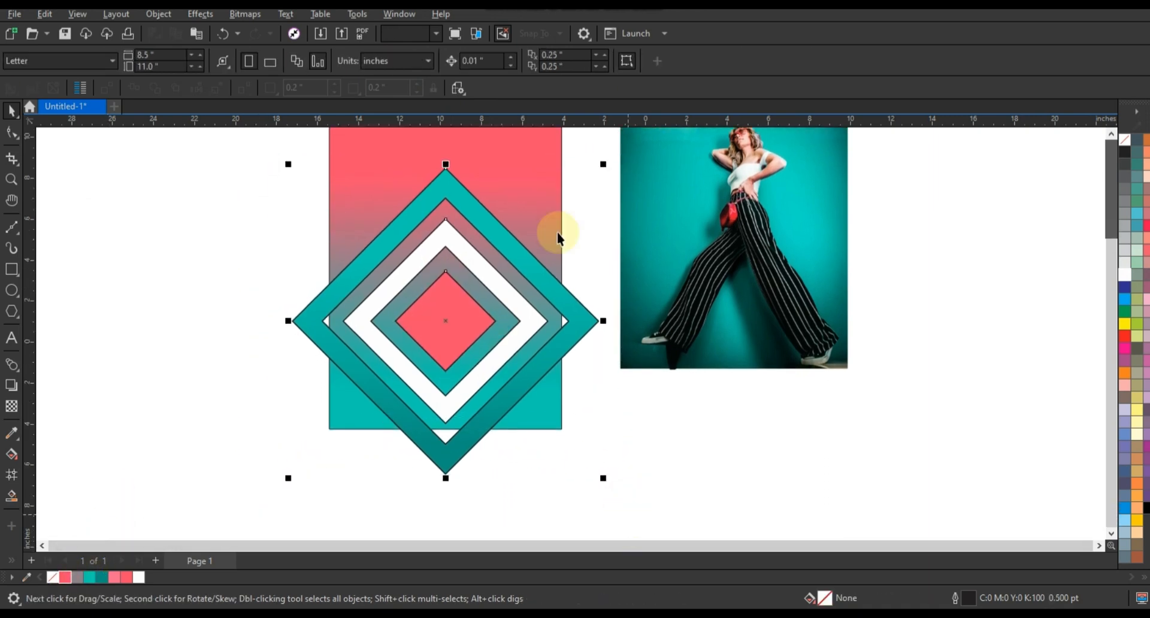
{"action": "left_click", "coordinate": [1108, 149]}
{"action": "left_click", "coordinate": [535, 182], "text": "shift"}
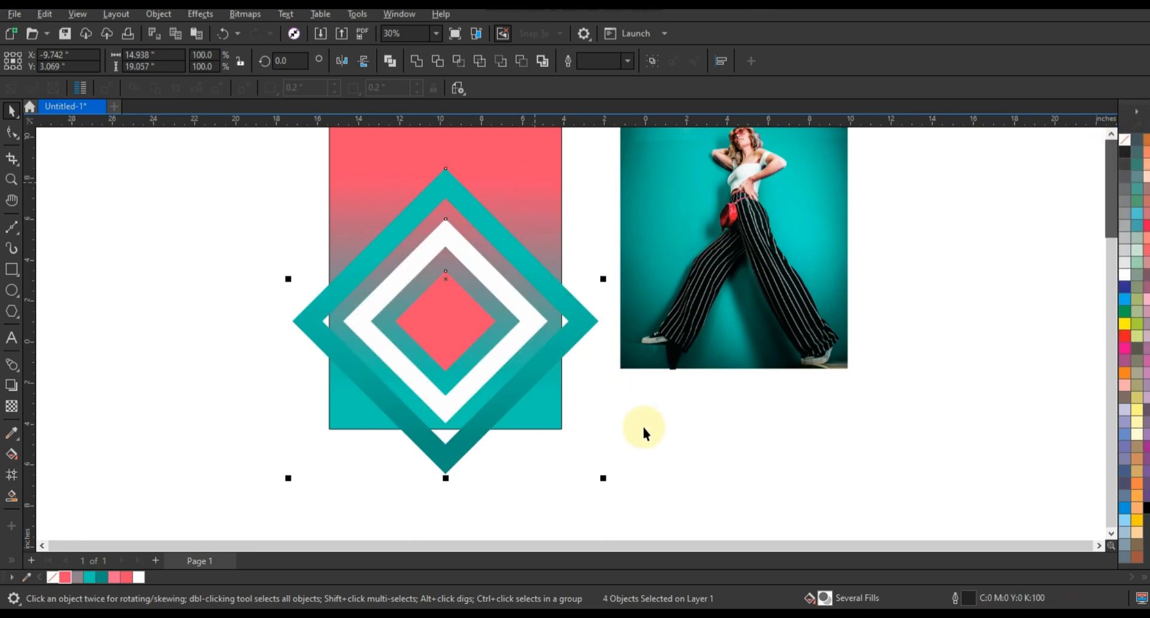
Place a copy of the outer teal diamond frame up and to the right, overlapping the rectangle's upper corner and the photo
{"action": "scroll", "coordinate": [651, 396], "scroll_direction": "down", "scroll_amount": 2}
{"action": "left_click_drag", "start_coordinate": [411, 170], "coordinate": [844, 473]}
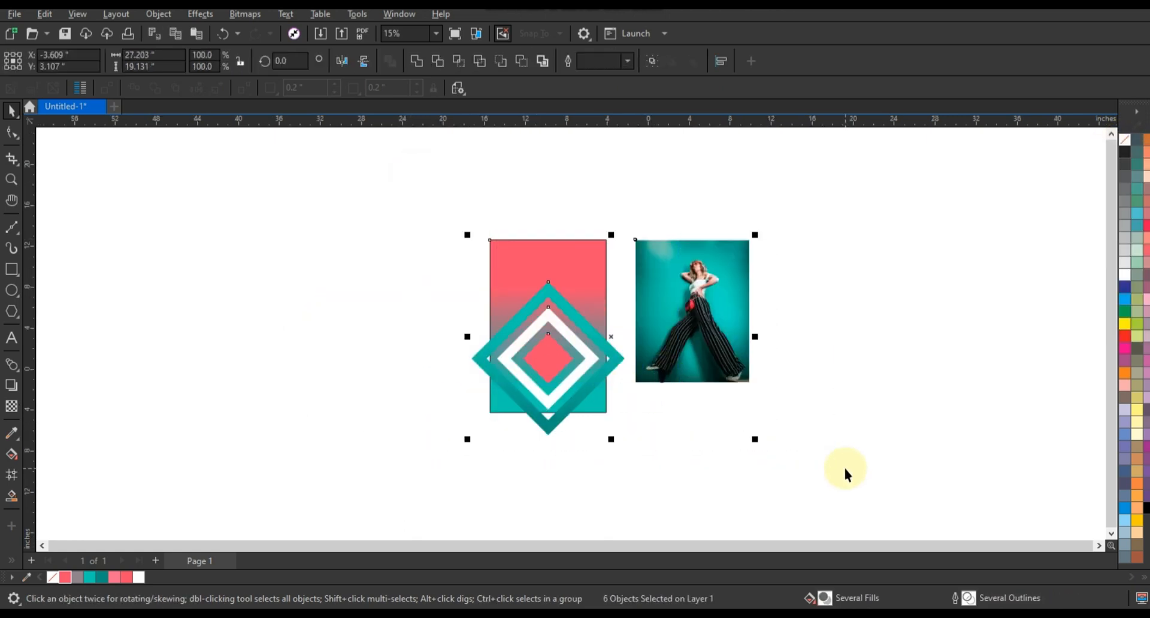
{"action": "scroll", "coordinate": [844, 466], "scroll_direction": "up", "scroll_amount": 2}
{"action": "left_click", "coordinate": [228, 268]}
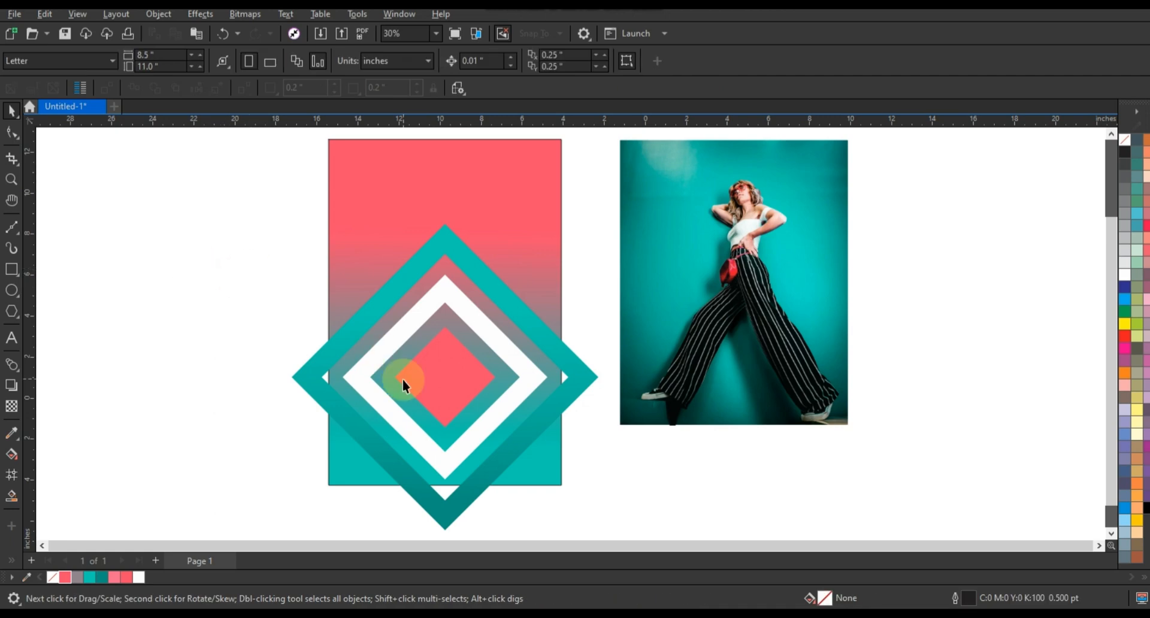
{"action": "left_click_drag", "start_coordinate": [433, 513], "coordinate": [620, 344]}
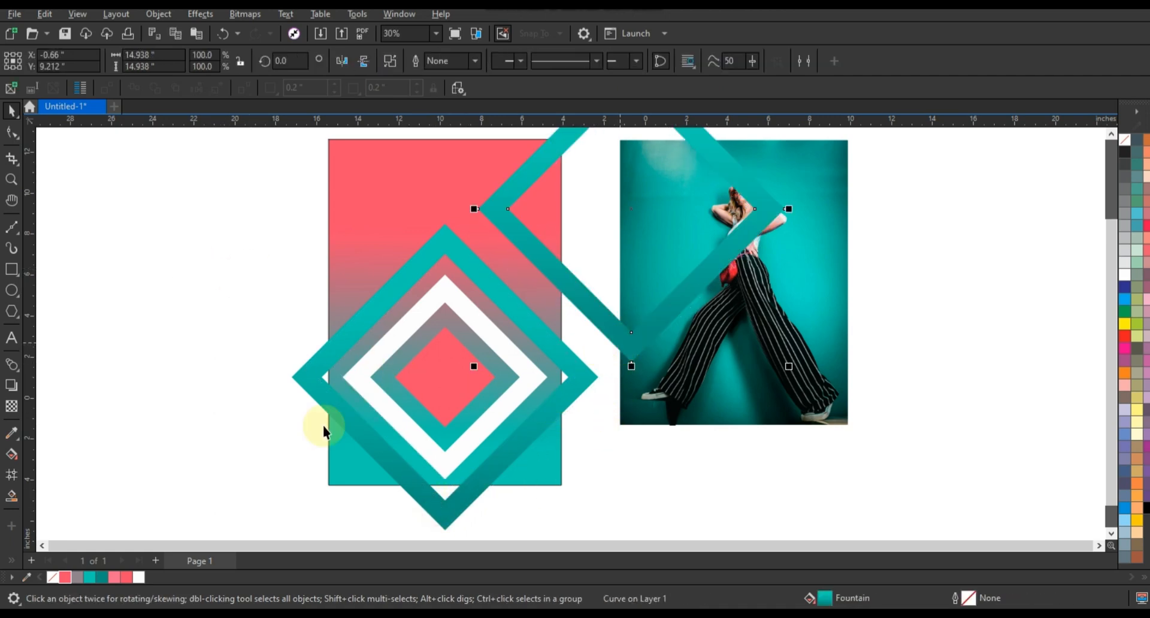
Give the copied diamond frame a horizontal gradient from coral (#FF4B6E) to light pink at its left corner
{"action": "left_click", "coordinate": [67, 579]}
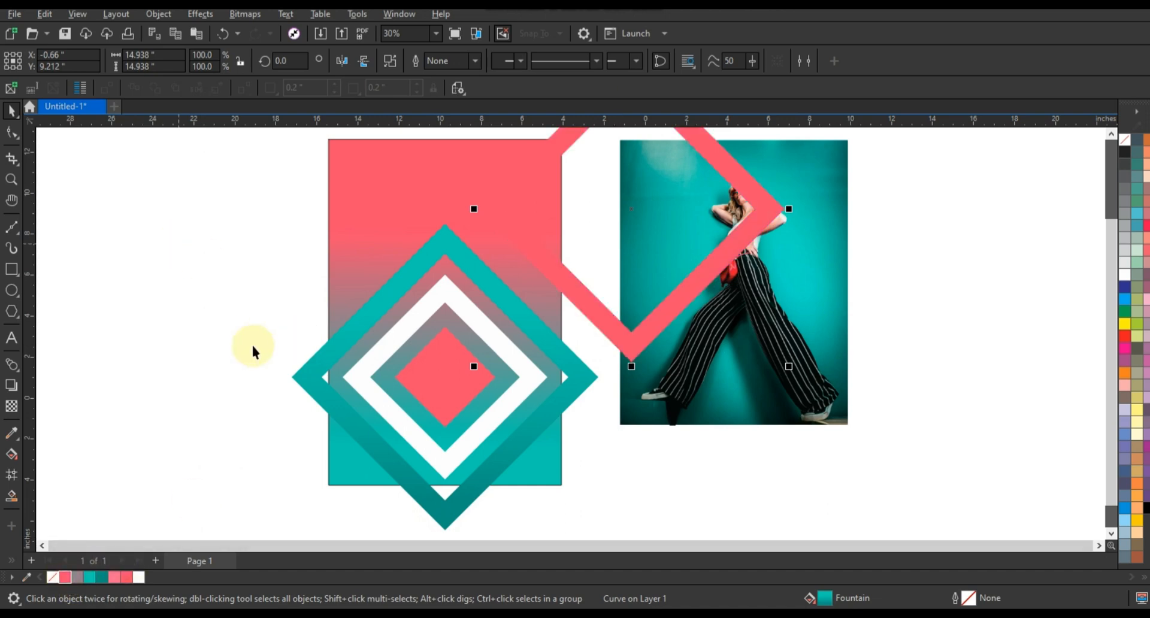
{"action": "key", "text": "g"}
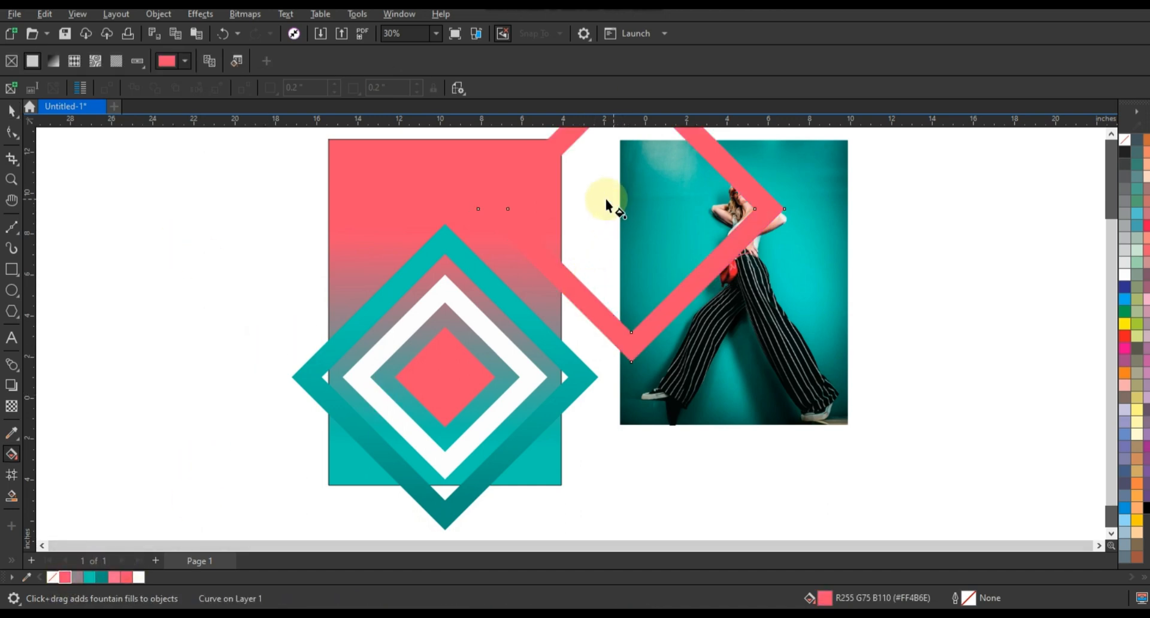
{"action": "left_click_drag", "start_coordinate": [601, 200], "coordinate": [490, 199]}
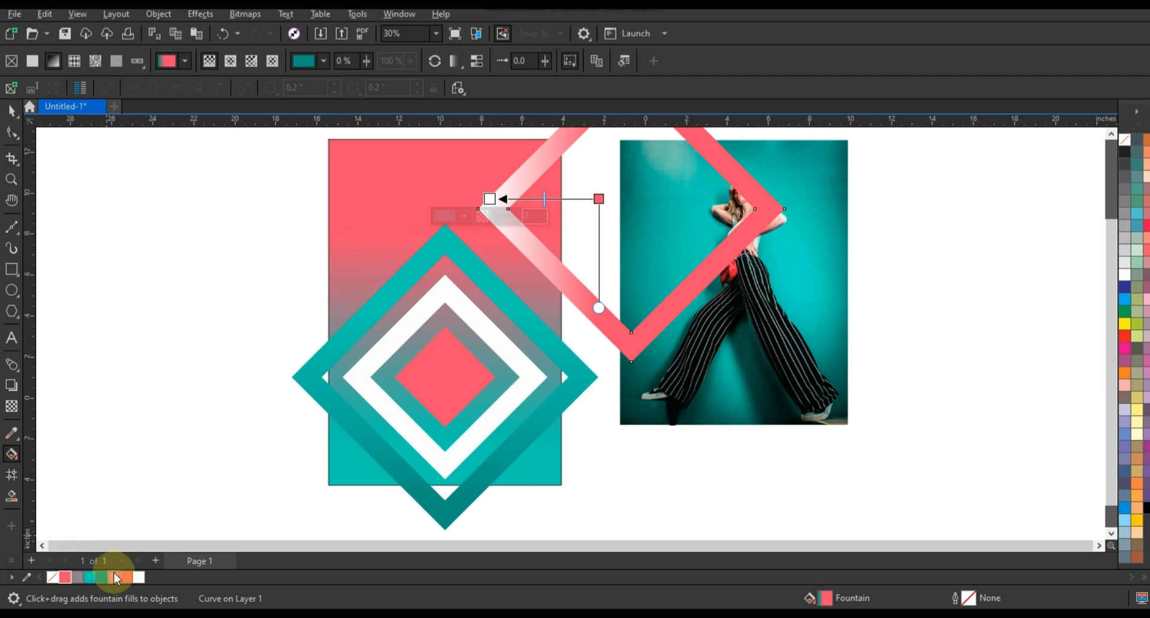
{"action": "left_click", "coordinate": [490, 199]}
{"action": "left_click_drag", "start_coordinate": [489, 202], "coordinate": [490, 201]}
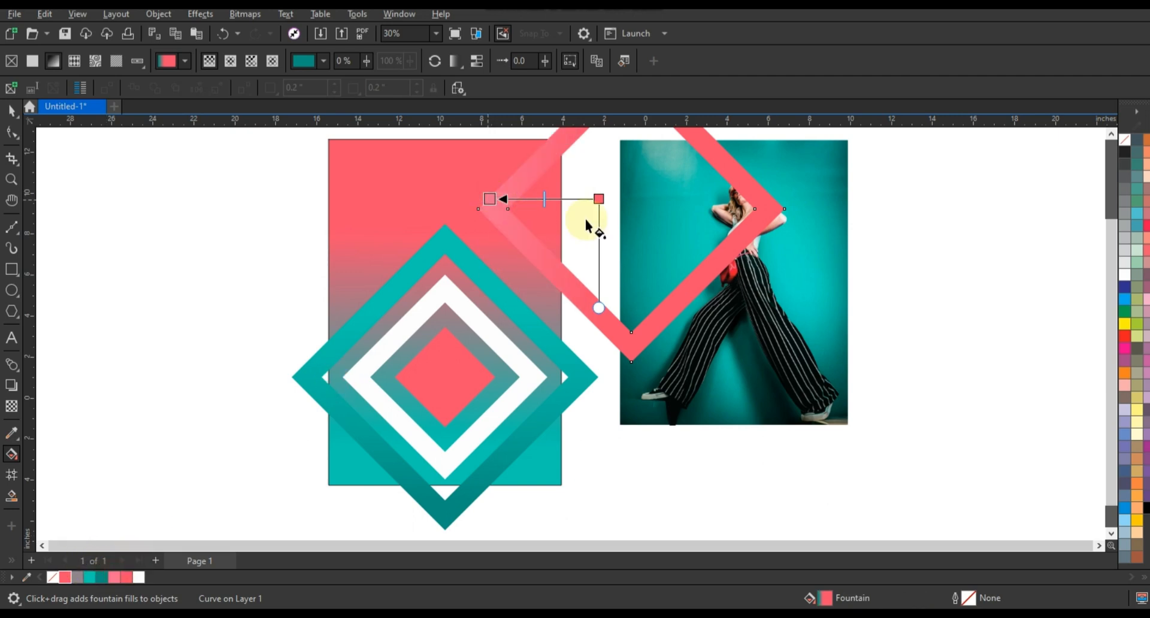
Tilt the gradient on the coral diamond frame slightly and shift the frame a little to the right
{"action": "left_click_drag", "start_coordinate": [599, 199], "coordinate": [600, 194]}
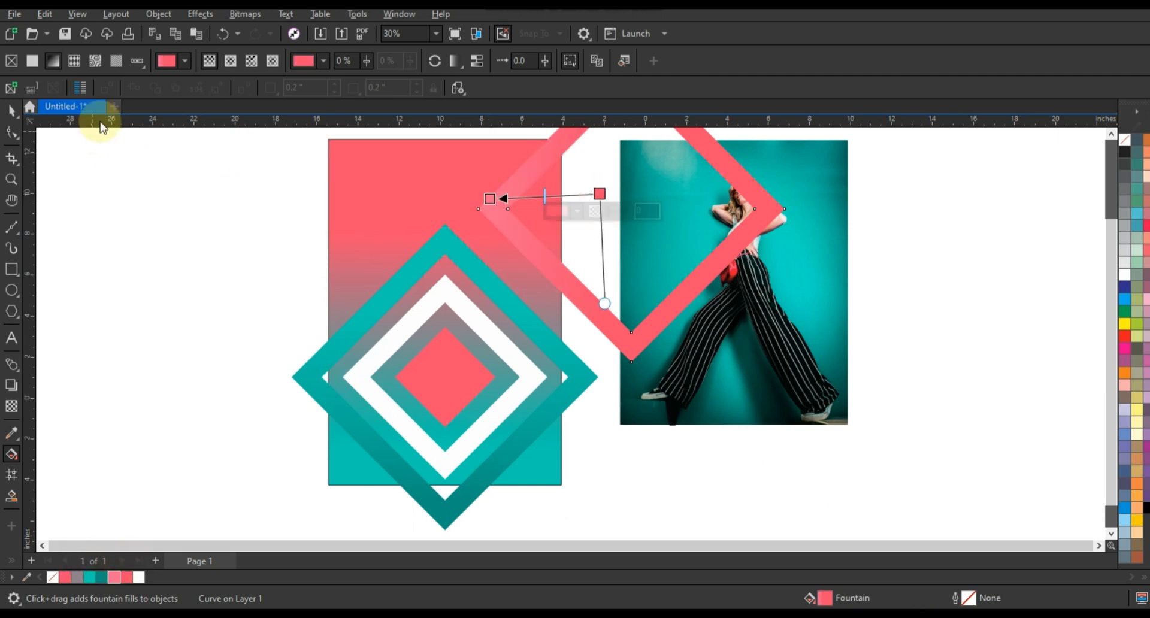
{"action": "left_click", "coordinate": [11, 110]}
{"action": "left_click", "coordinate": [128, 229]}
{"action": "left_click", "coordinate": [609, 315]}
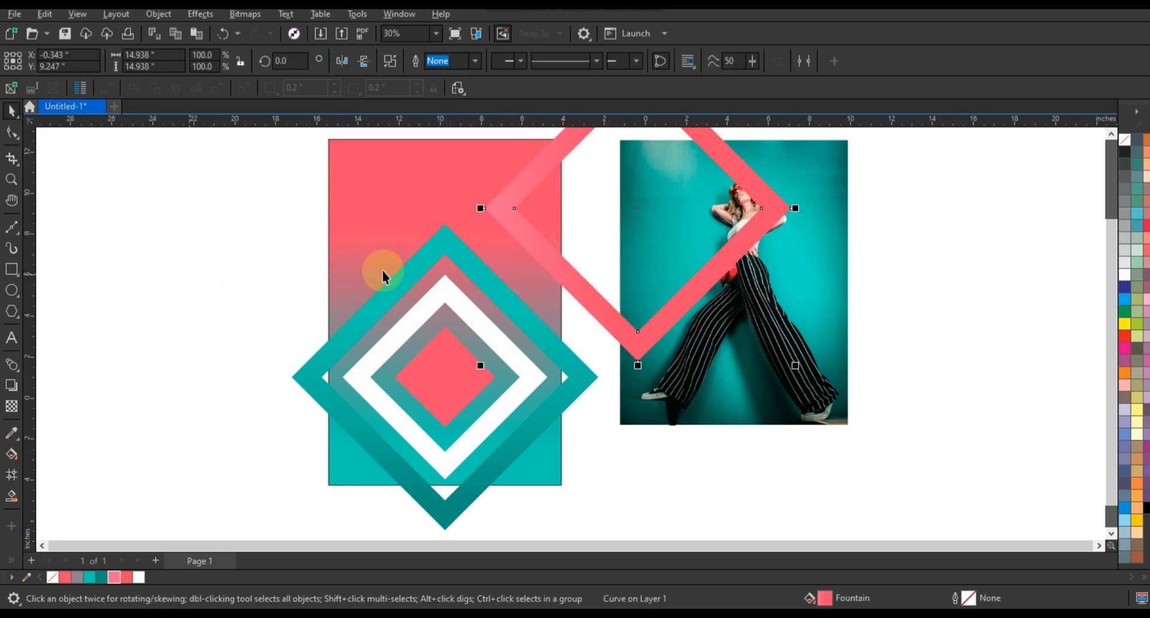
Lighten the pink end colour of the coral frame's gradient at its left corner
{"action": "key", "text": "g"}
{"action": "left_click", "coordinate": [496, 198]}
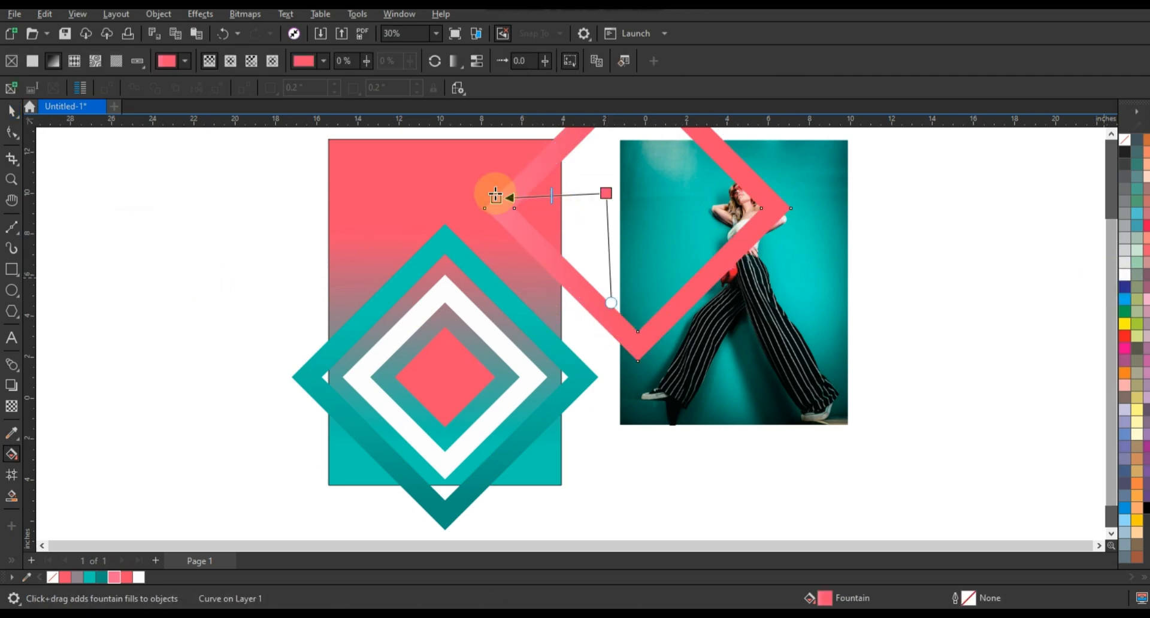
{"action": "left_click", "coordinate": [451, 215]}
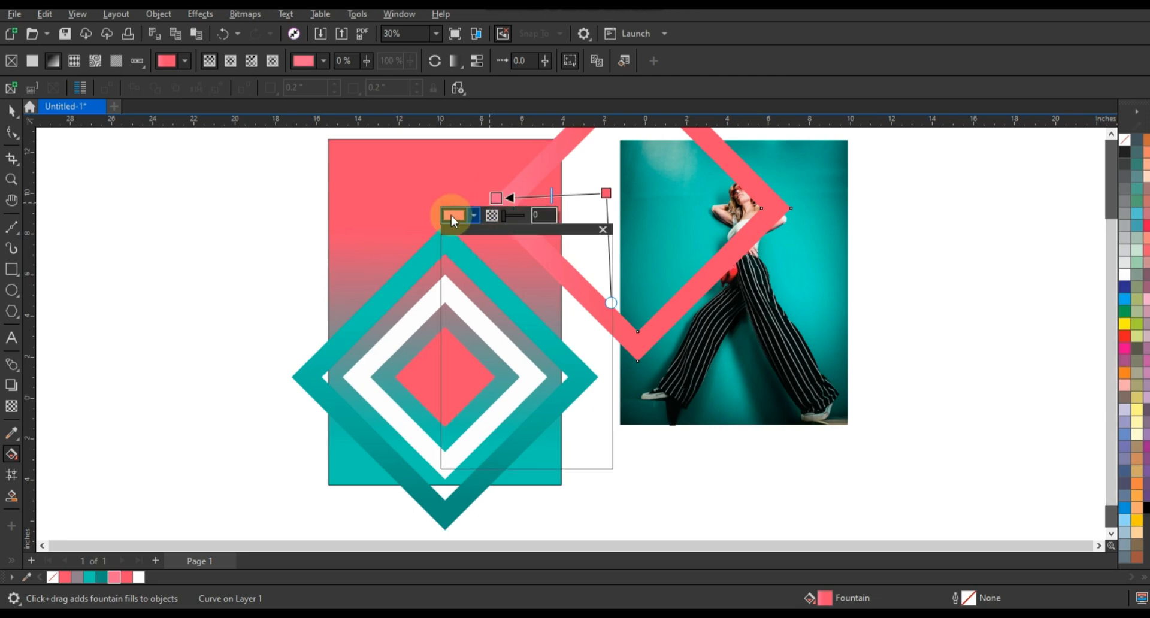
{"action": "left_click", "coordinate": [456, 244]}
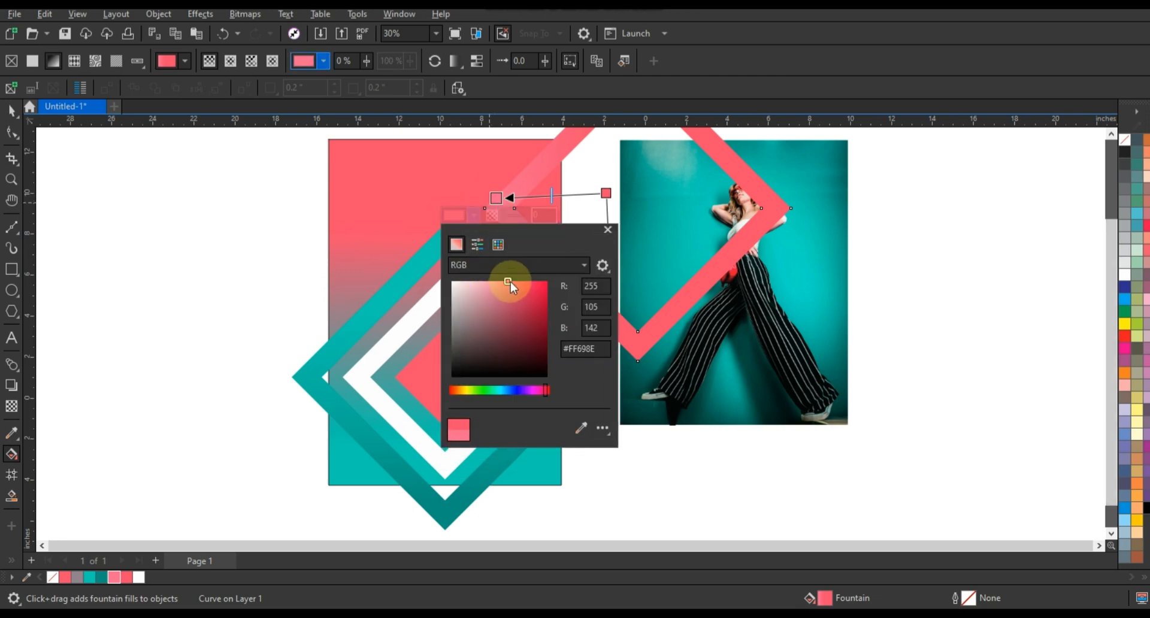
{"action": "left_click_drag", "start_coordinate": [500, 282], "coordinate": [490, 281]}
{"action": "left_click", "coordinate": [11, 110]}
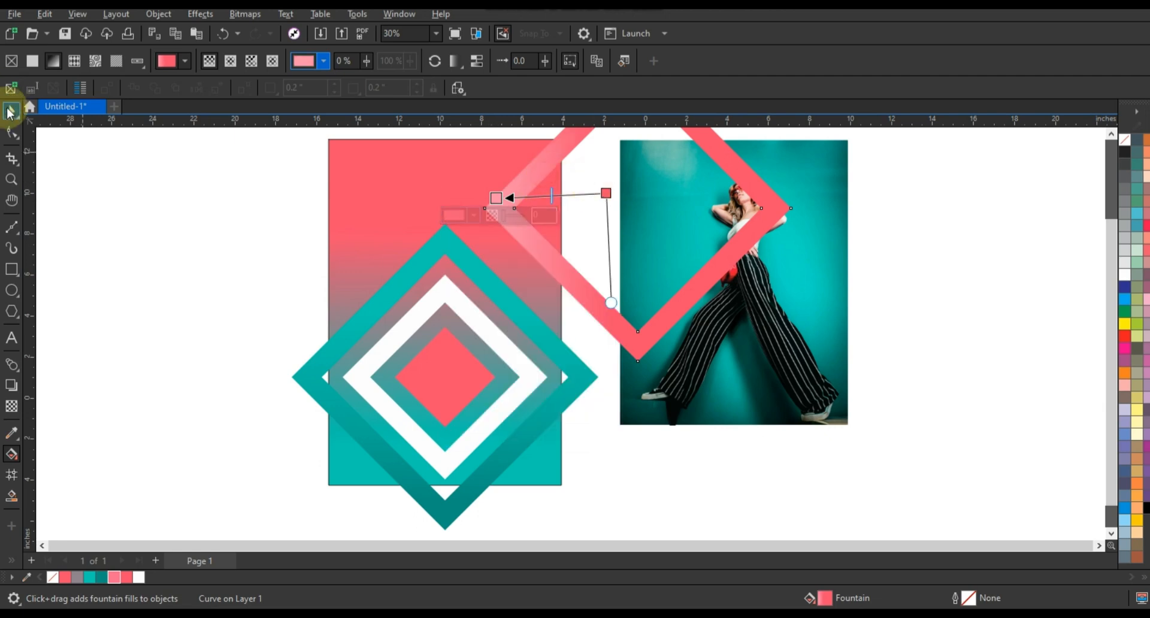
{"action": "left_click", "coordinate": [102, 184]}
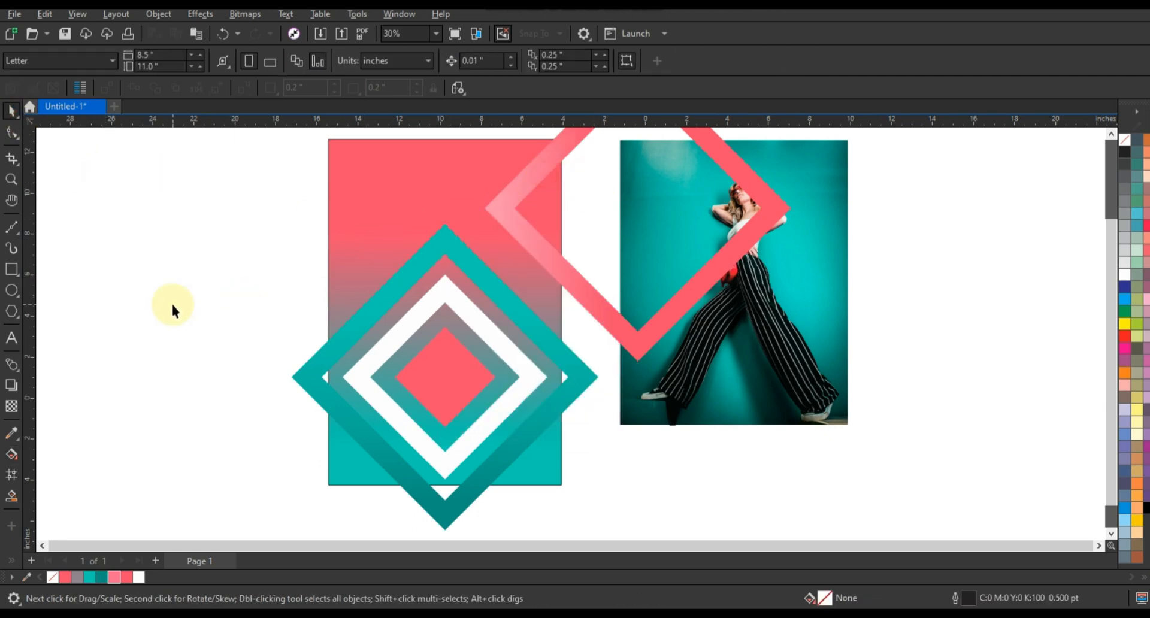
{"action": "left_click", "coordinate": [494, 342]}
{"action": "left_click", "coordinate": [113, 257]}
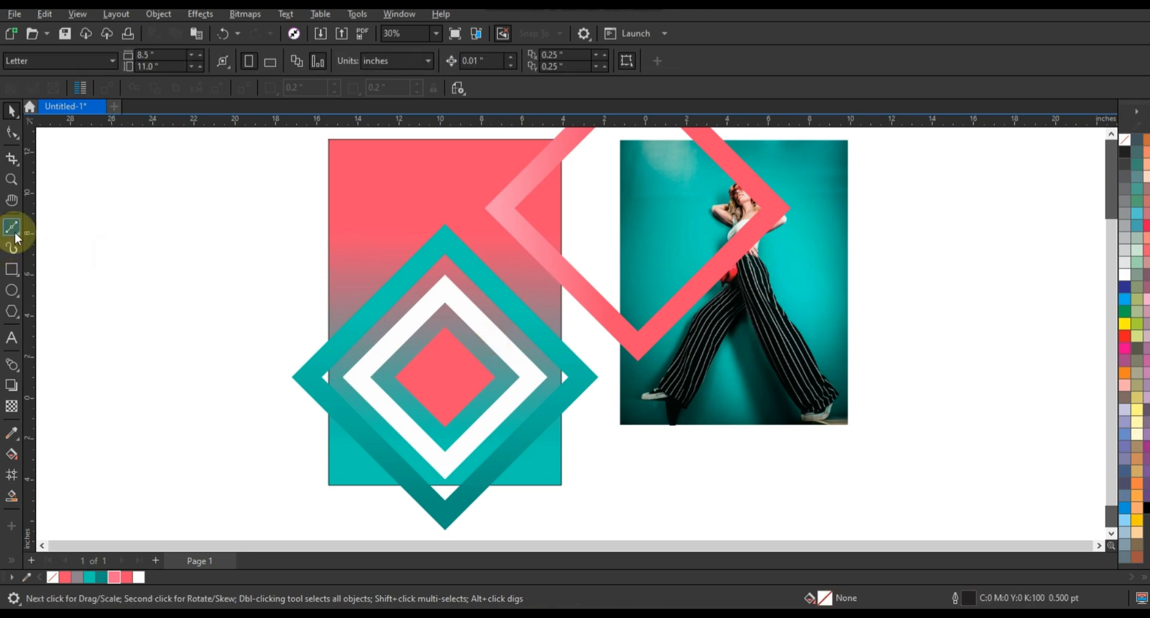
Draw a vertical line about 13.4 inches long in the empty area left of the poster
{"action": "left_click", "coordinate": [19, 234]}
{"action": "left_click", "coordinate": [59, 244]}
{"action": "left_click", "coordinate": [153, 210]}
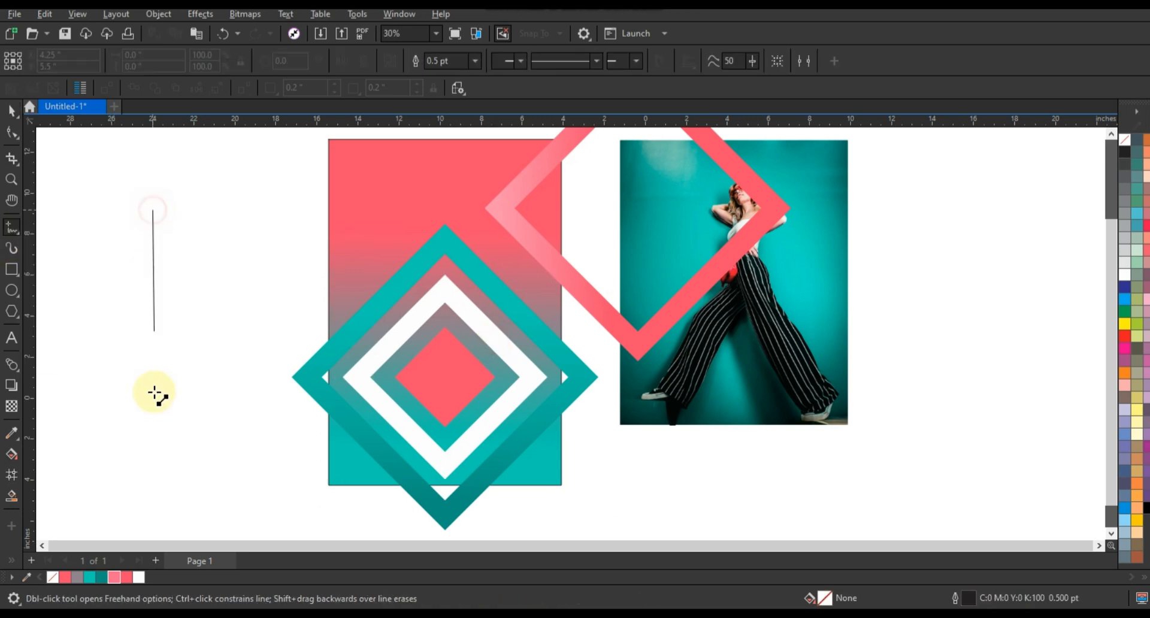
{"action": "left_click", "coordinate": [149, 488]}
{"action": "left_click", "coordinate": [11, 110]}
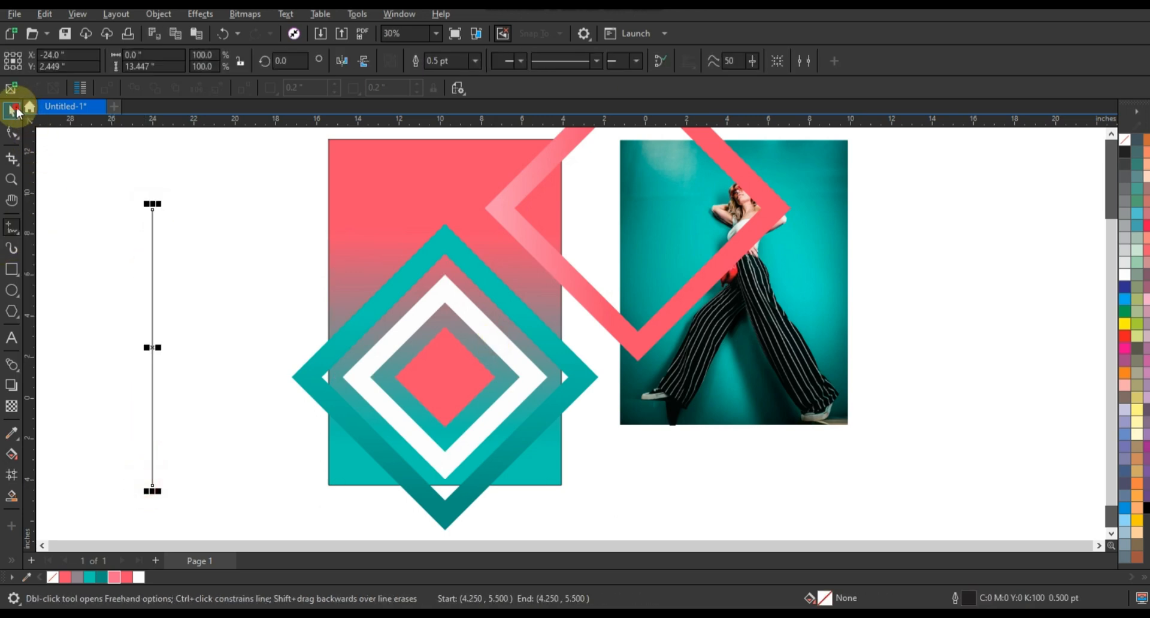
Rotate the line to 45° and lay it diagonally along the white diamond frame's upper-right band
{"action": "left_click", "coordinate": [152, 322]}
{"action": "left_click_drag", "start_coordinate": [162, 495], "coordinate": [502, 358]}
{"action": "left_click", "coordinate": [175, 412]}
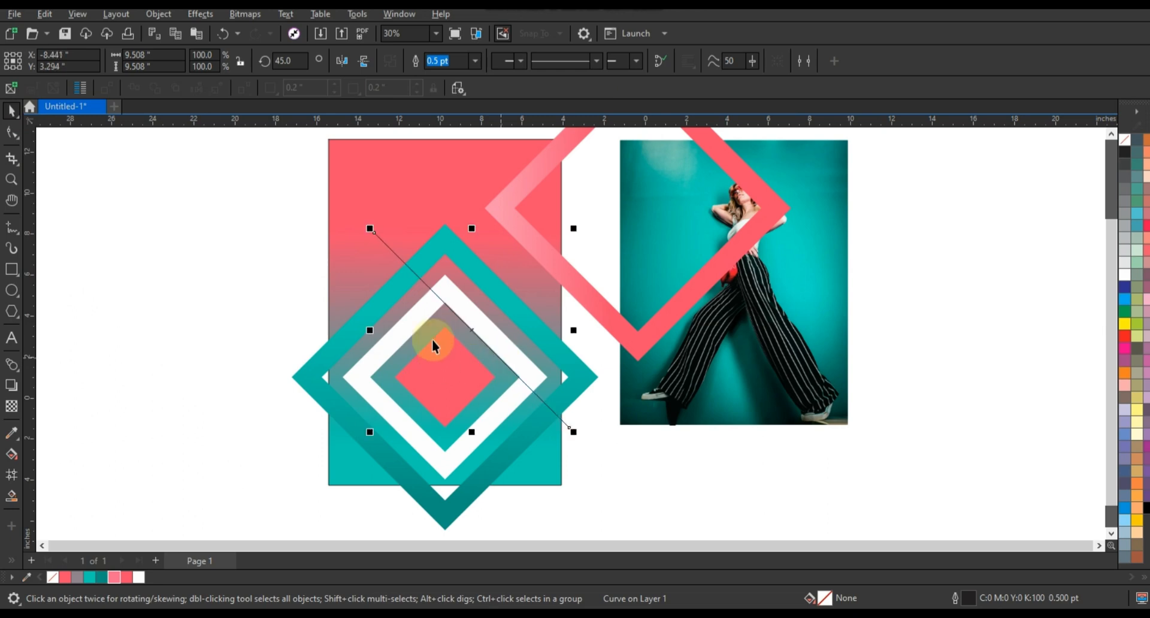
Lengthen the diagonal line past the poster's left edge and place a parallel copy along the white band's outer edge
{"action": "left_click", "coordinate": [1112, 135]}
{"action": "left_click_drag", "start_coordinate": [371, 269], "coordinate": [280, 170]}
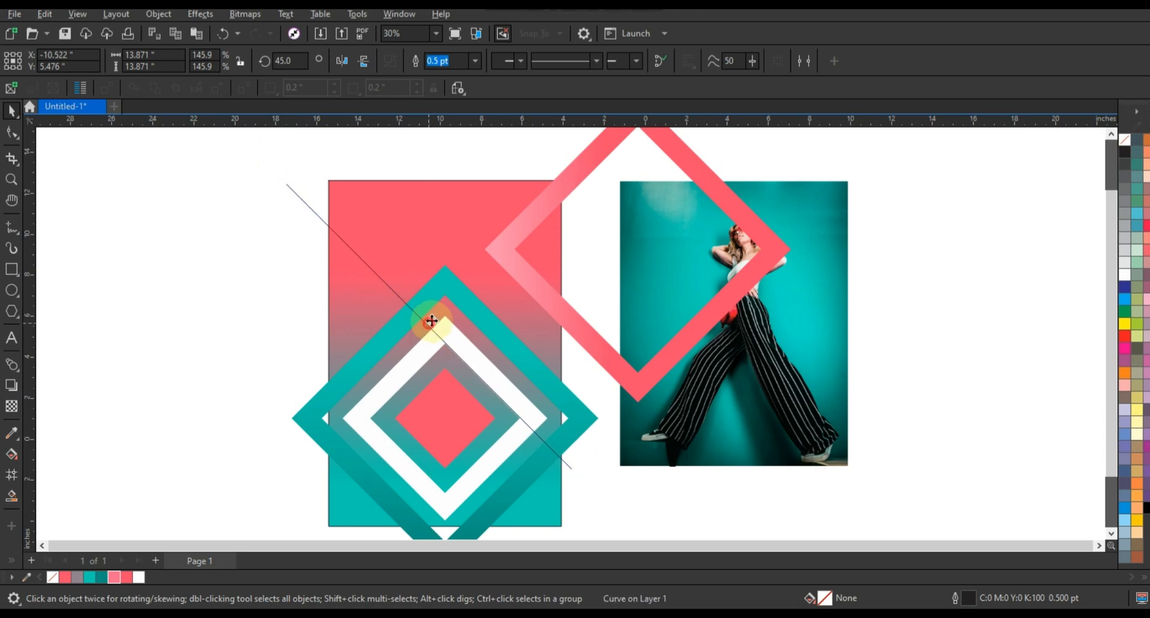
{"action": "left_click_drag", "start_coordinate": [432, 322], "coordinate": [440, 307]}
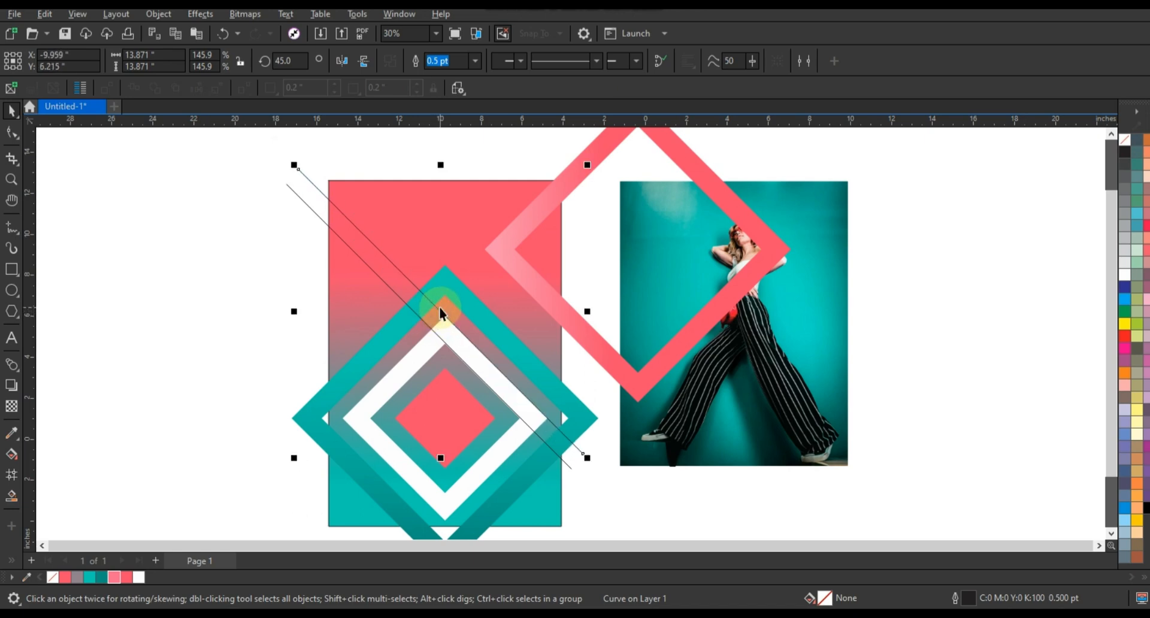
{"action": "left_click", "coordinate": [110, 308]}
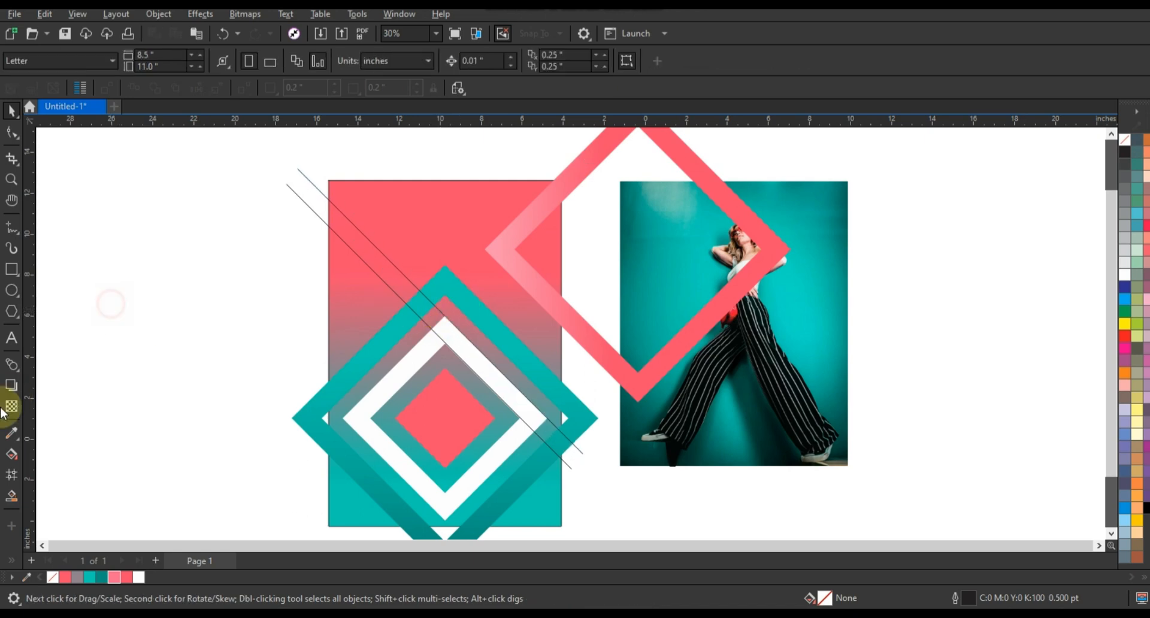
Smart-fill the strip between the two lines from the poster's left edge to the white frame, and delete the guide lines
{"action": "left_click", "coordinate": [12, 496]}
{"action": "left_click", "coordinate": [439, 318]}
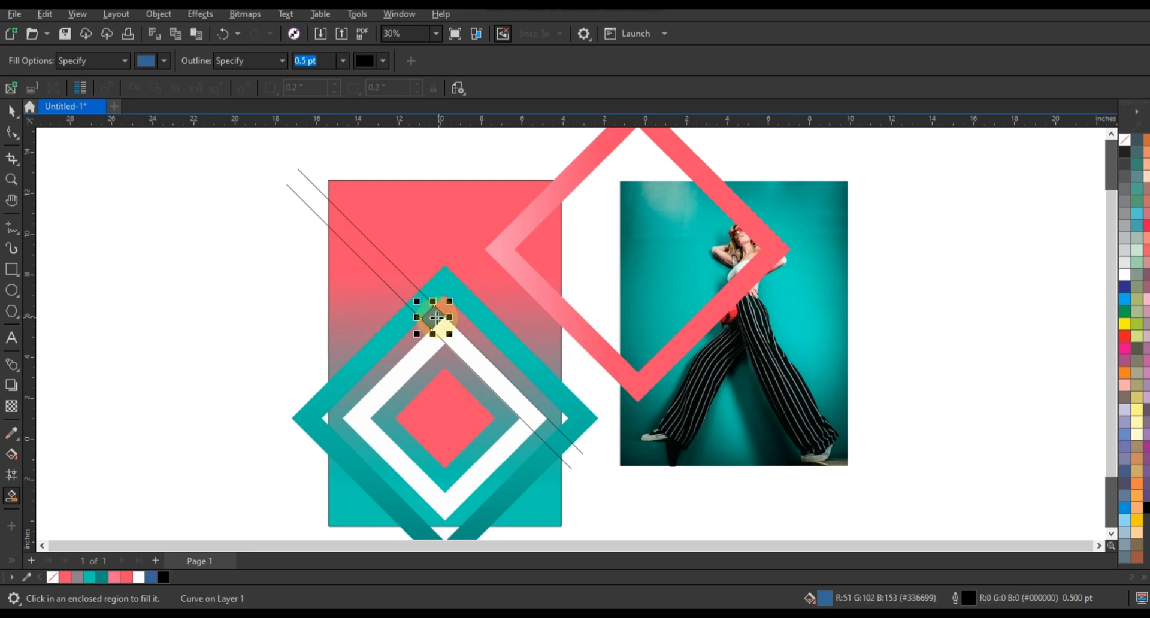
{"action": "left_click", "coordinate": [423, 308]}
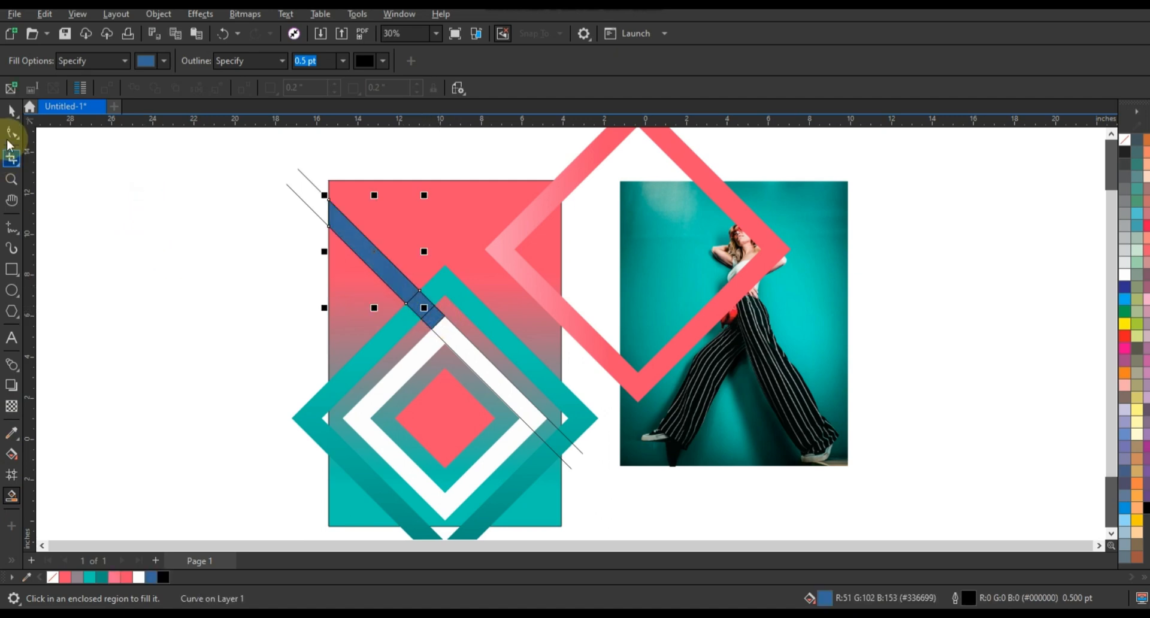
{"action": "left_click", "coordinate": [305, 203]}
{"action": "left_click", "coordinate": [314, 184], "text": "shift"}
{"action": "key", "text": "Delete"}
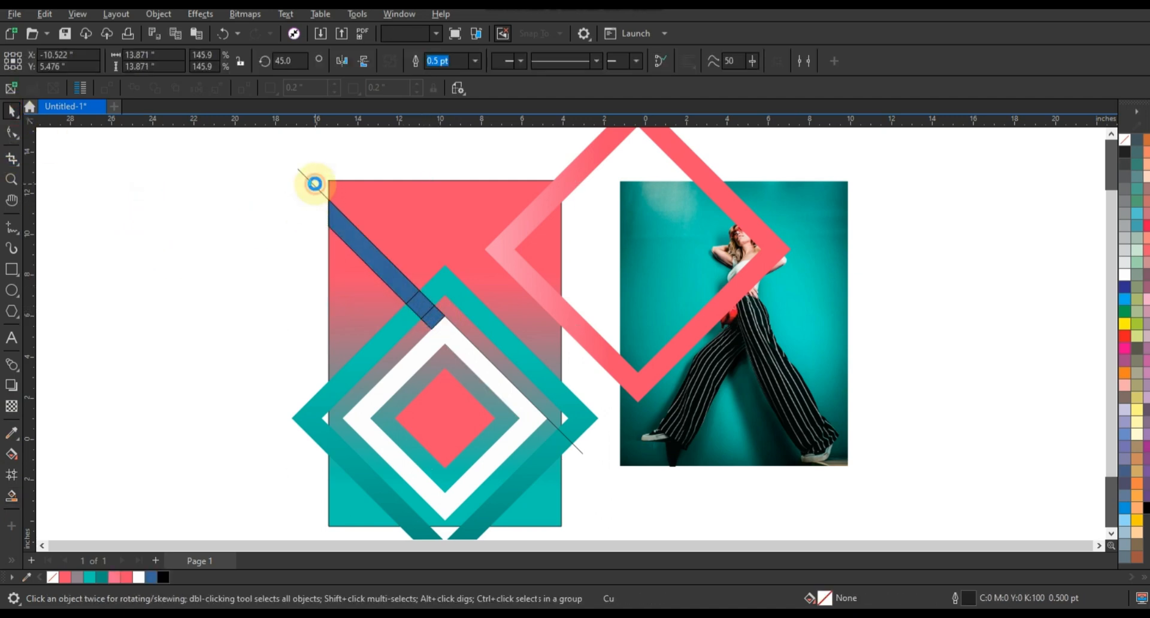
Weld the filled strip segments into a single diagonal band
{"action": "left_click", "coordinate": [362, 246]}
{"action": "left_click", "coordinate": [419, 303], "text": "shift"}
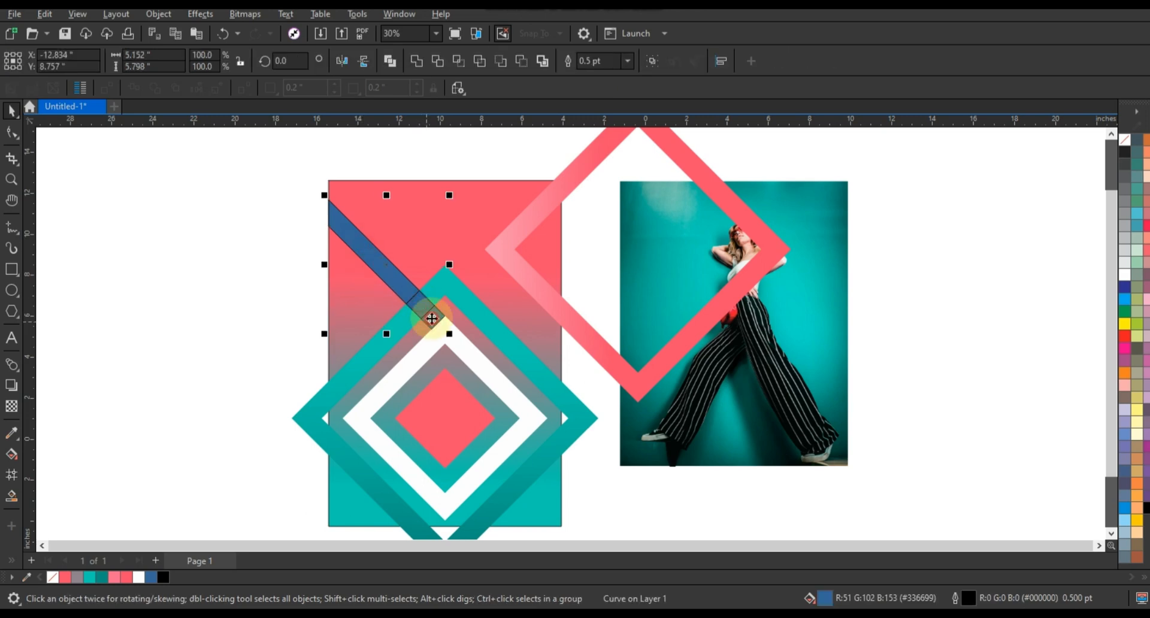
{"action": "left_click", "coordinate": [432, 316], "text": "shift"}
{"action": "left_click", "coordinate": [414, 59]}
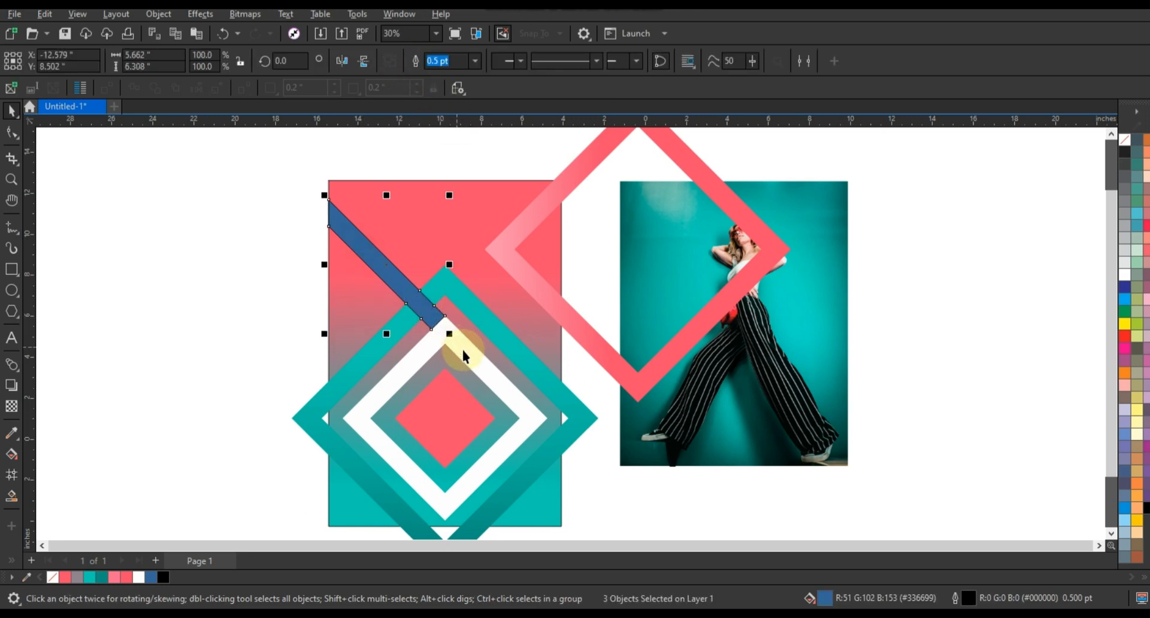
Fill the diagonal band with white and remove its outline
{"action": "left_click", "coordinate": [1126, 269]}
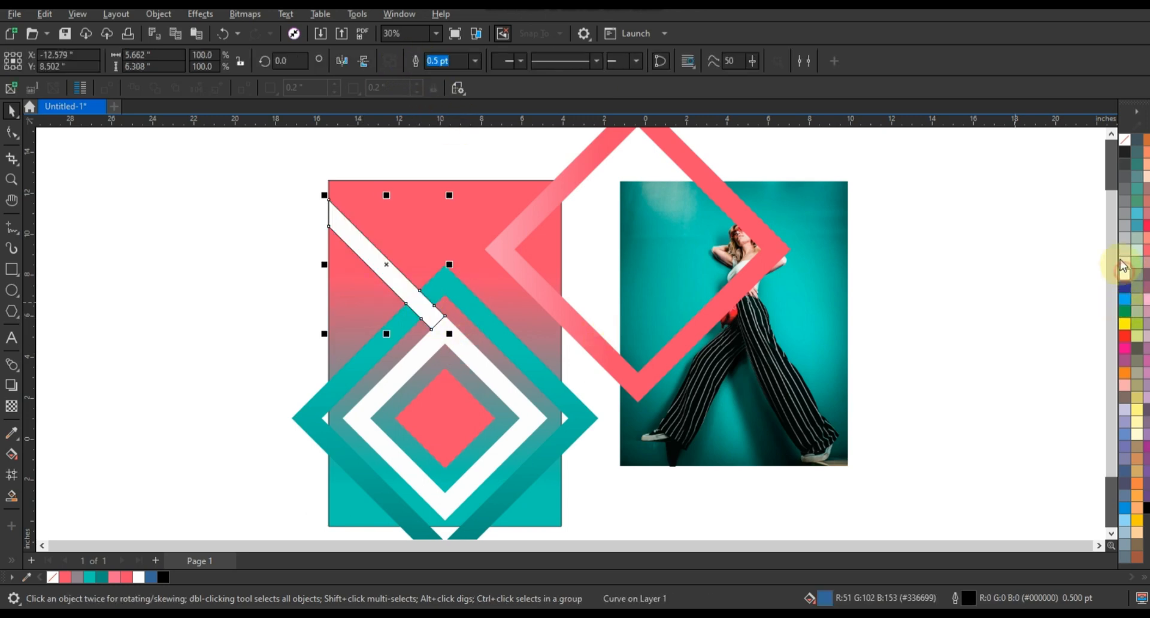
{"action": "right_click", "coordinate": [1124, 144]}
{"action": "left_click", "coordinate": [1108, 155]}
{"action": "left_click", "coordinate": [944, 235]}
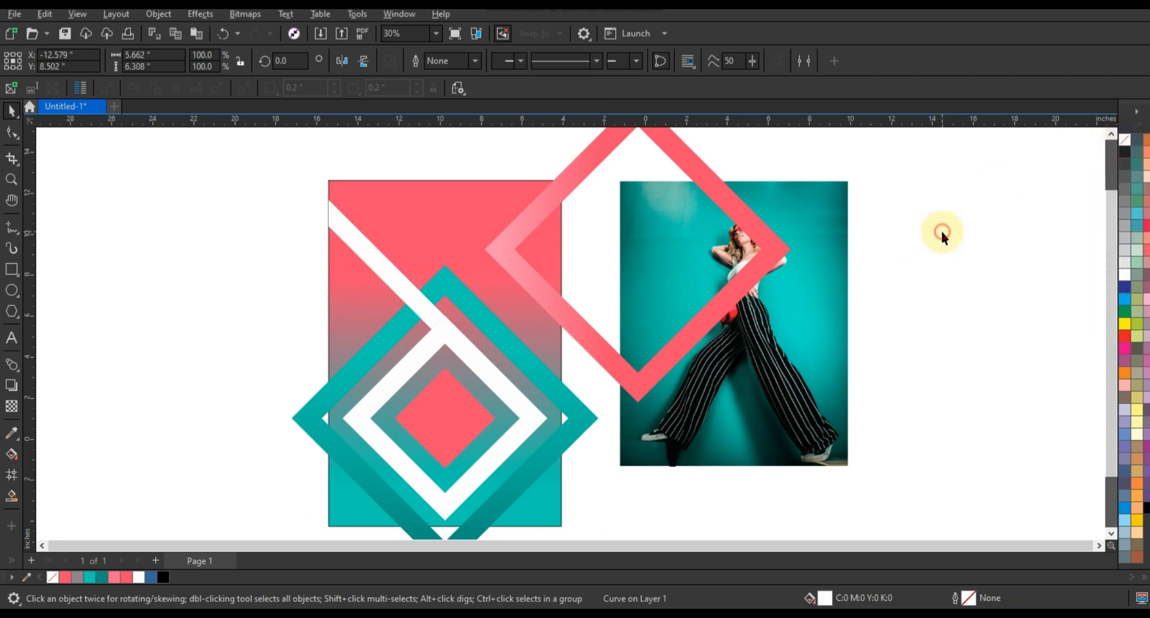
Weld the white diagonal band to the white diamond frame
{"action": "left_click", "coordinate": [423, 313]}
{"action": "left_click", "coordinate": [460, 351], "text": "shift"}
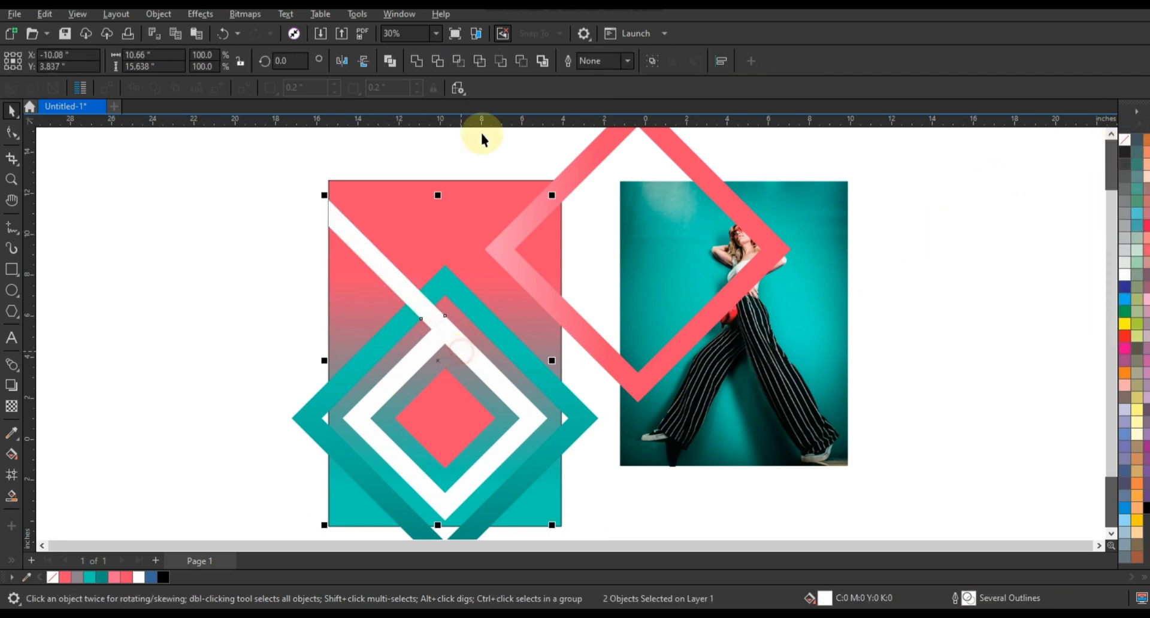
{"action": "left_click", "coordinate": [416, 61]}
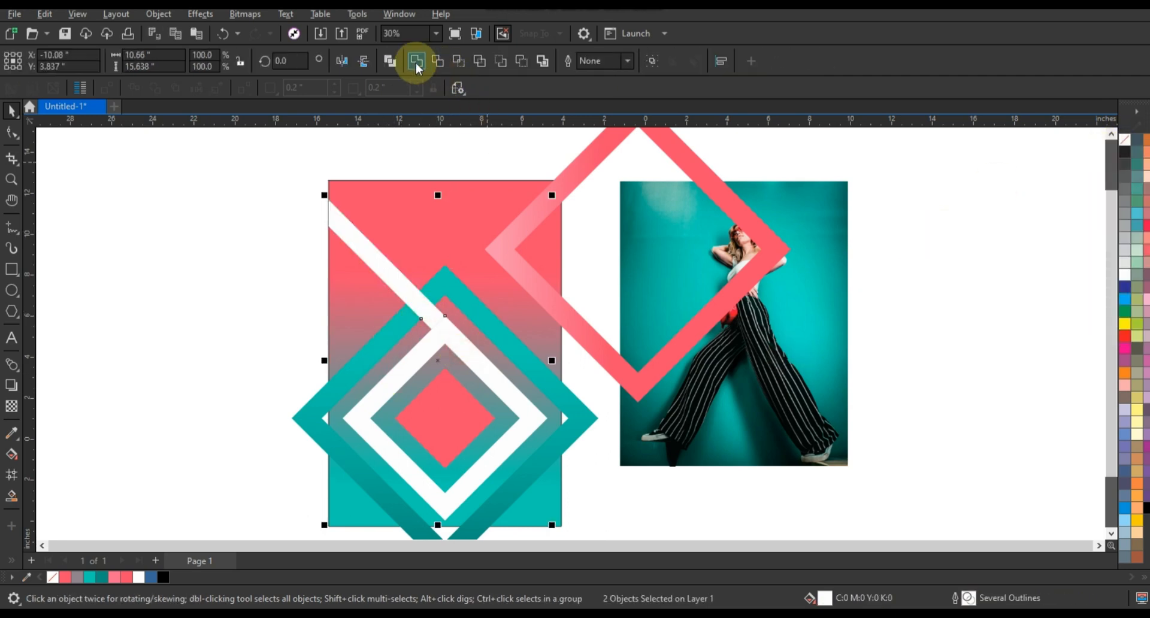
{"action": "left_click", "coordinate": [181, 275]}
{"action": "left_click", "coordinate": [239, 247]}
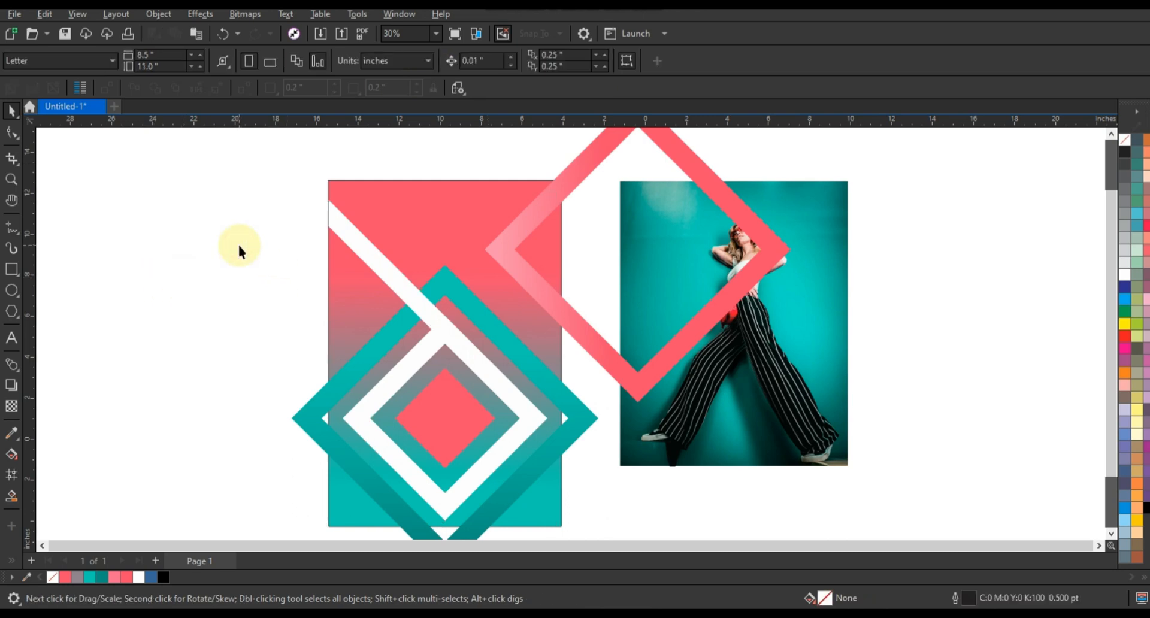
PowerClip the coral-pink diamond frame inside the poster's background rectangle
{"action": "left_click", "coordinate": [569, 308]}
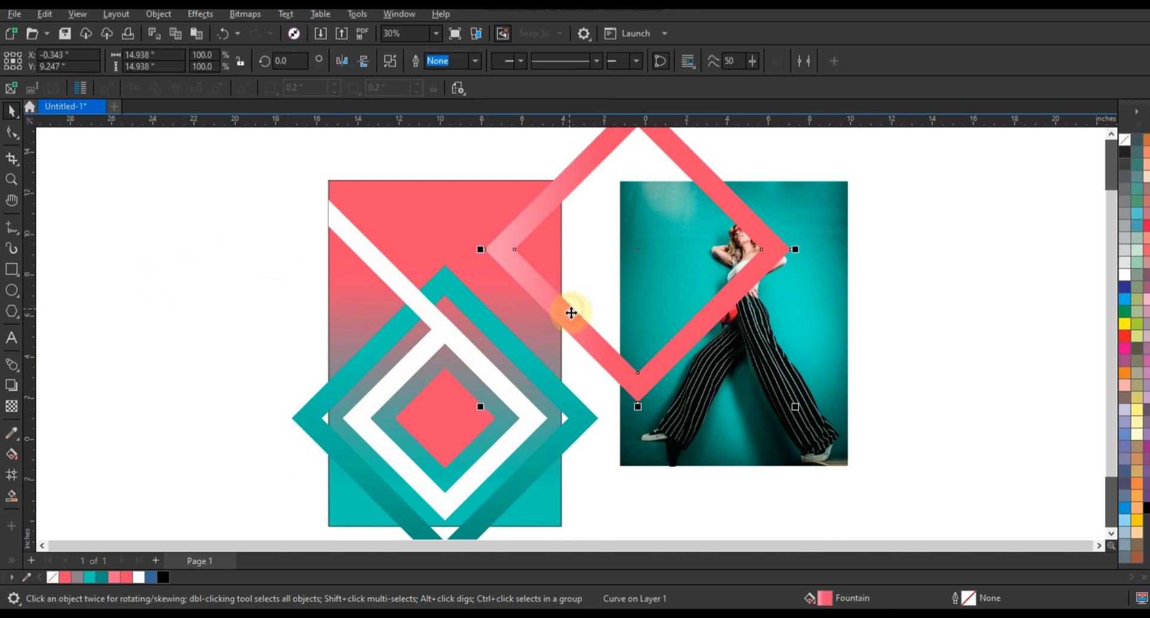
{"action": "left_click", "coordinate": [494, 228]}
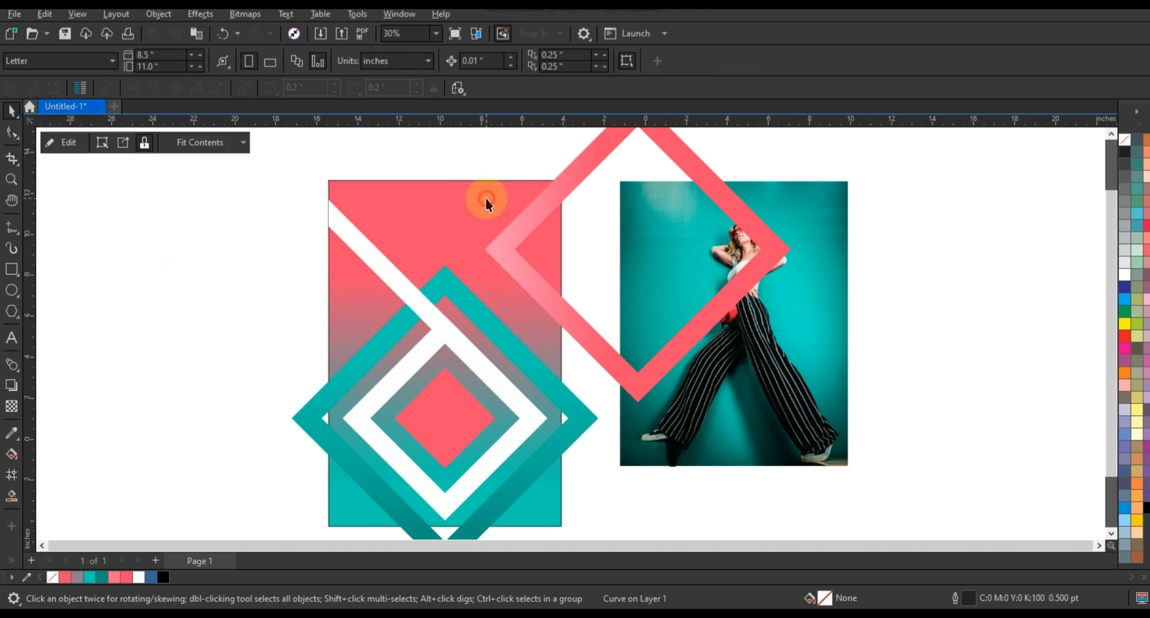
{"action": "left_click", "coordinate": [236, 239]}
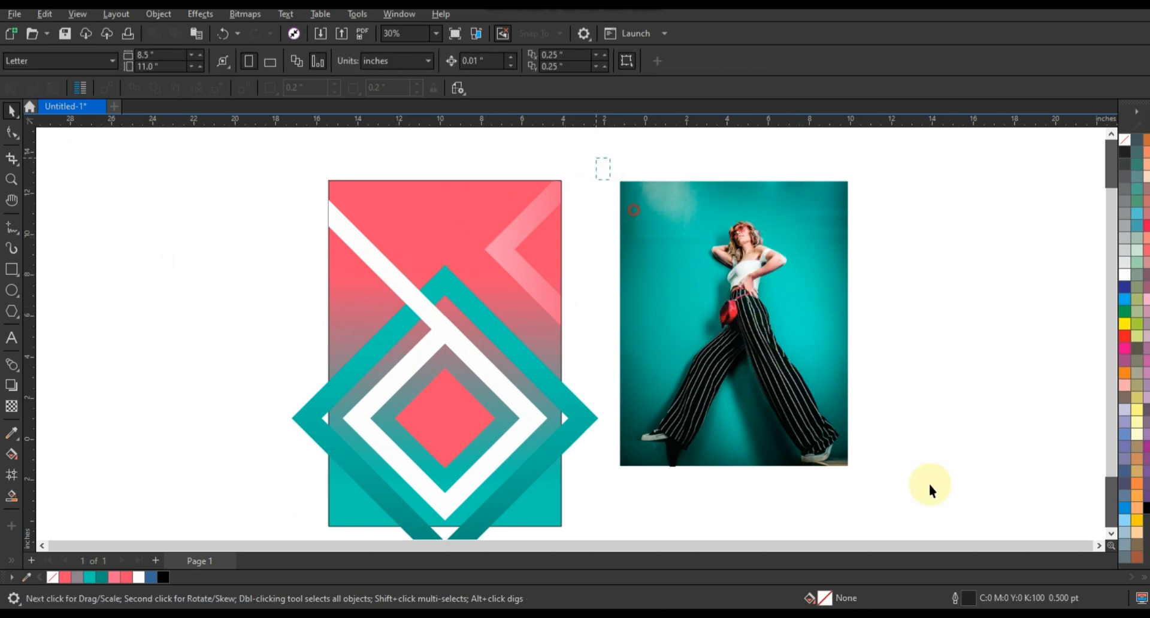
Move the photo of the woman to the right, clear of the blank page
{"action": "left_click_drag", "start_coordinate": [596, 158], "coordinate": [930, 485]}
{"action": "left_click_drag", "start_coordinate": [729, 365], "coordinate": [951, 387]}
{"action": "left_click", "coordinate": [753, 362]}
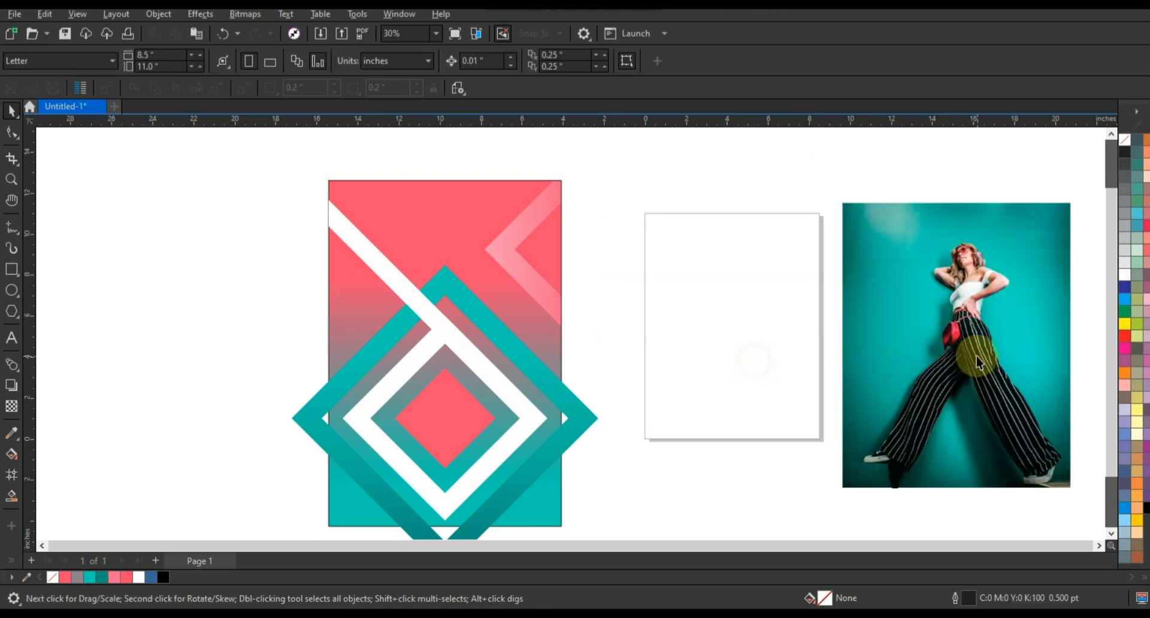
{"action": "left_click", "coordinate": [978, 361]}
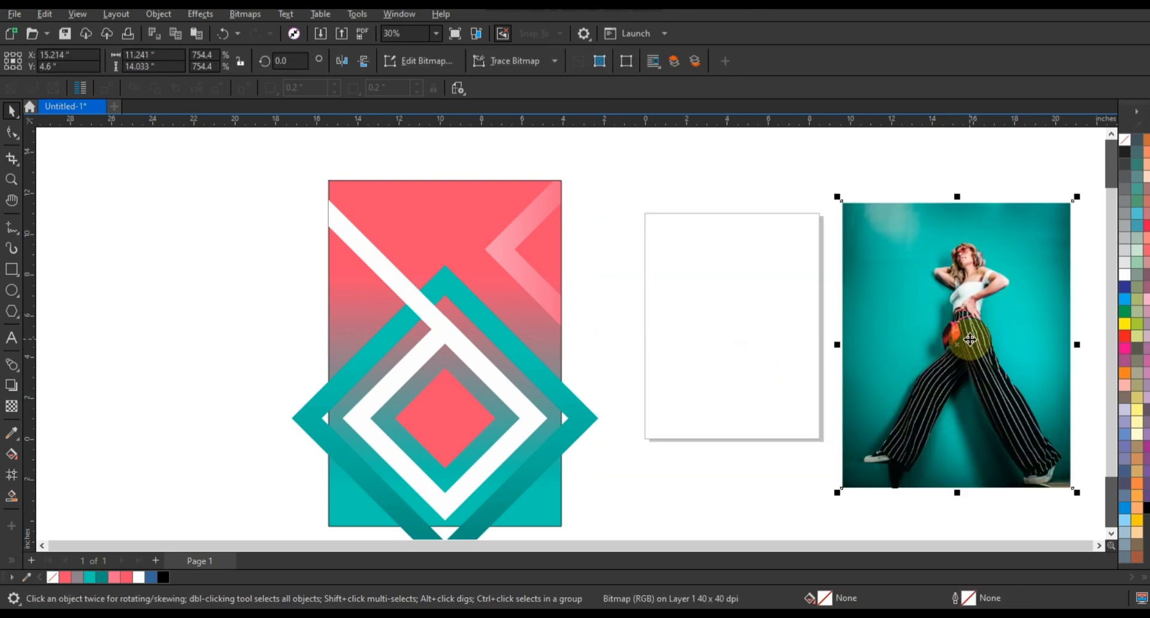
{"action": "left_click", "coordinate": [789, 324]}
Place the cutout of the woman over the nested diamonds and scale it down to about 10.7 by 13.3 inches
{"action": "left_click_drag", "start_coordinate": [963, 327], "coordinate": [510, 383]}
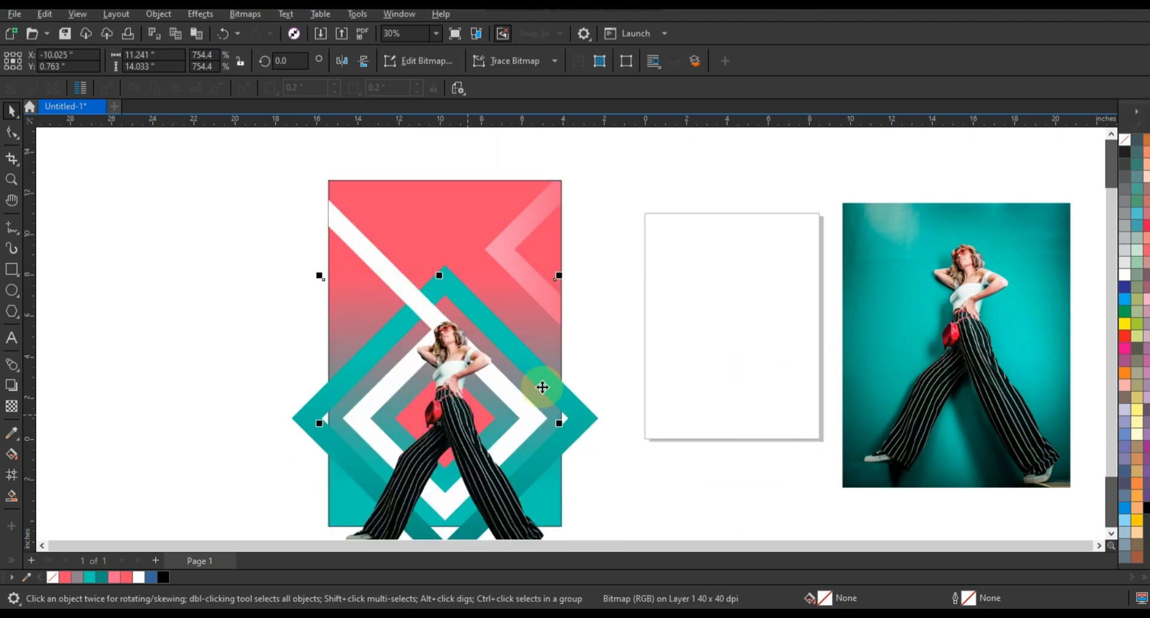
{"action": "left_click_drag", "start_coordinate": [560, 277], "coordinate": [453, 423]}
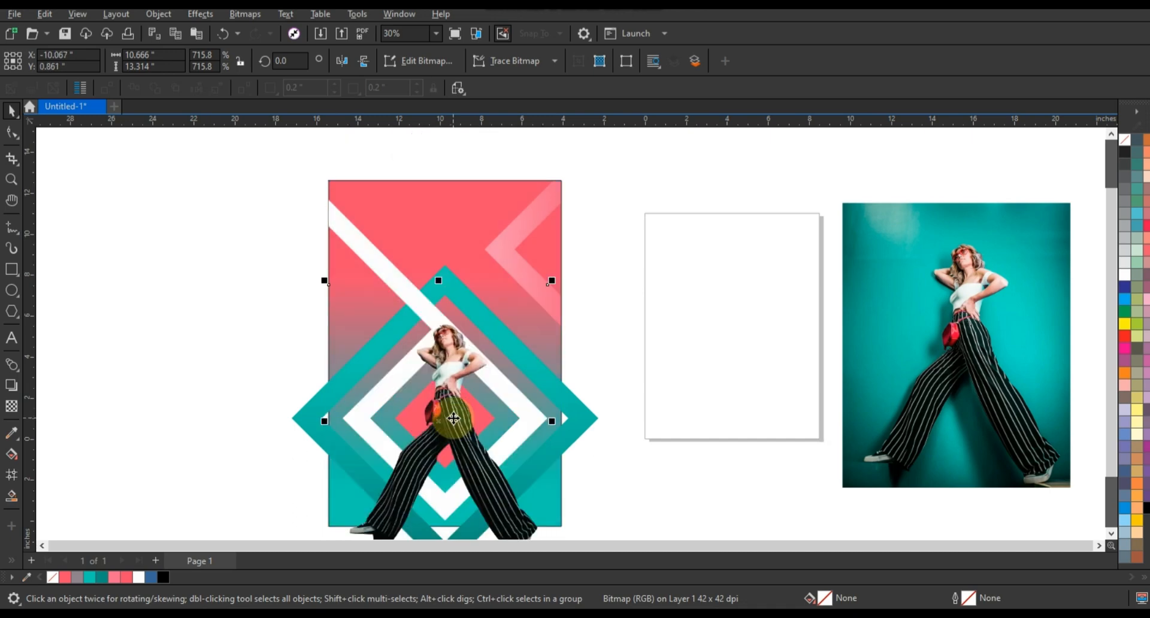
{"action": "left_click", "coordinate": [623, 490]}
Draw a closed four-sided shape about 2.7 by 2.5 inches across the trouser leg, following the white frame's lower-left side
{"action": "left_click", "coordinate": [12, 179]}
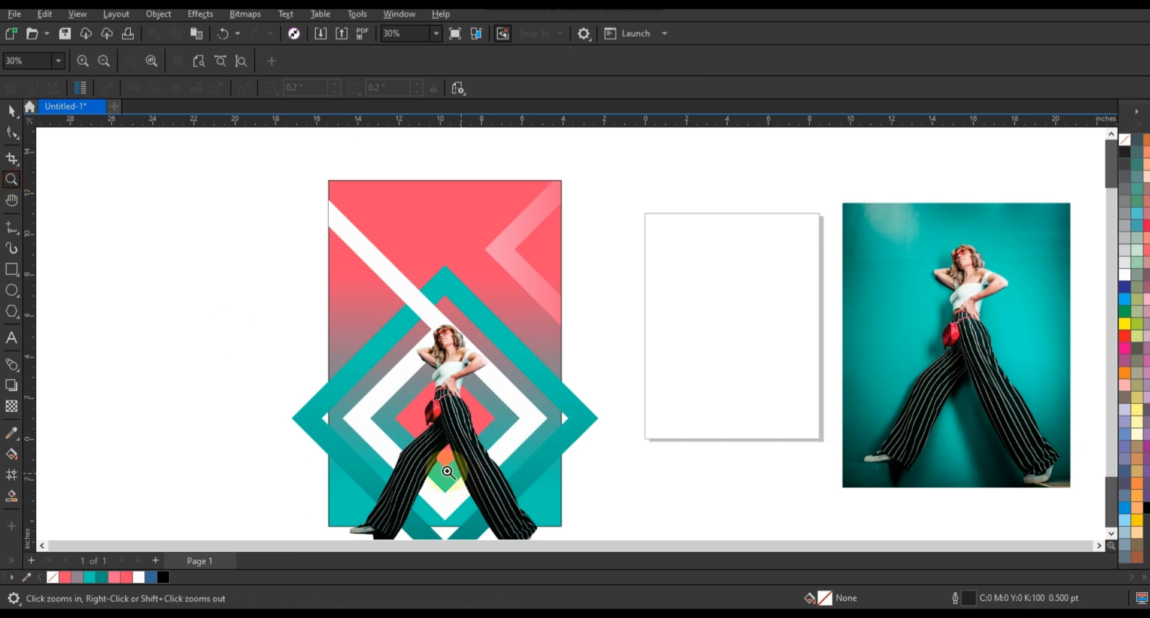
{"action": "left_click_drag", "start_coordinate": [328, 393], "coordinate": [618, 509]}
{"action": "mouse_move", "coordinate": [176, 269]}
{"action": "left_mouse_down"}
{"action": "mouse_move", "coordinate": [465, 430]}
{"action": "mouse_move", "coordinate": [660, 495]}
{"action": "mouse_move", "coordinate": [692, 521]}
{"action": "left_mouse_up"}
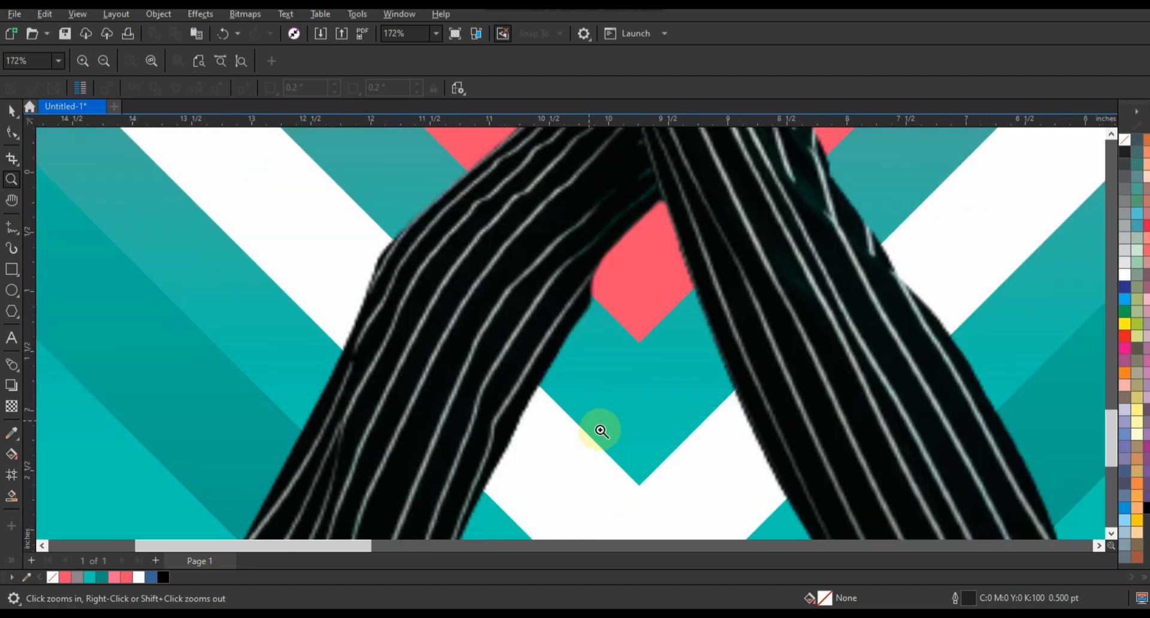
{"action": "left_click", "coordinate": [12, 227]}
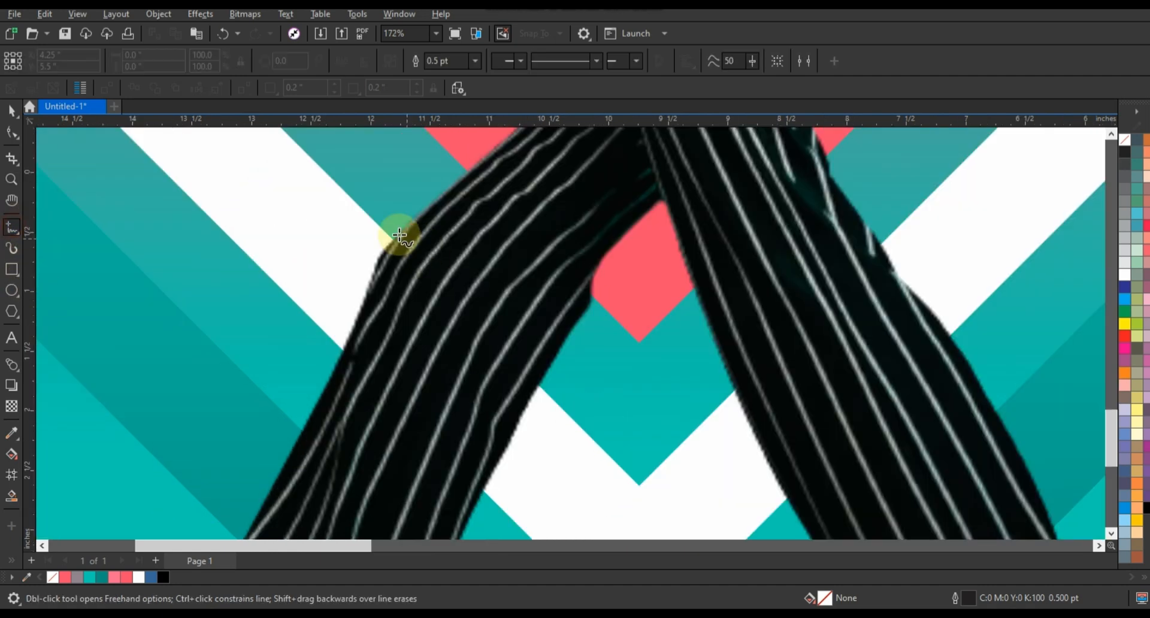
{"action": "left_click", "coordinate": [363, 210]}
{"action": "double_click", "coordinate": [591, 437]}
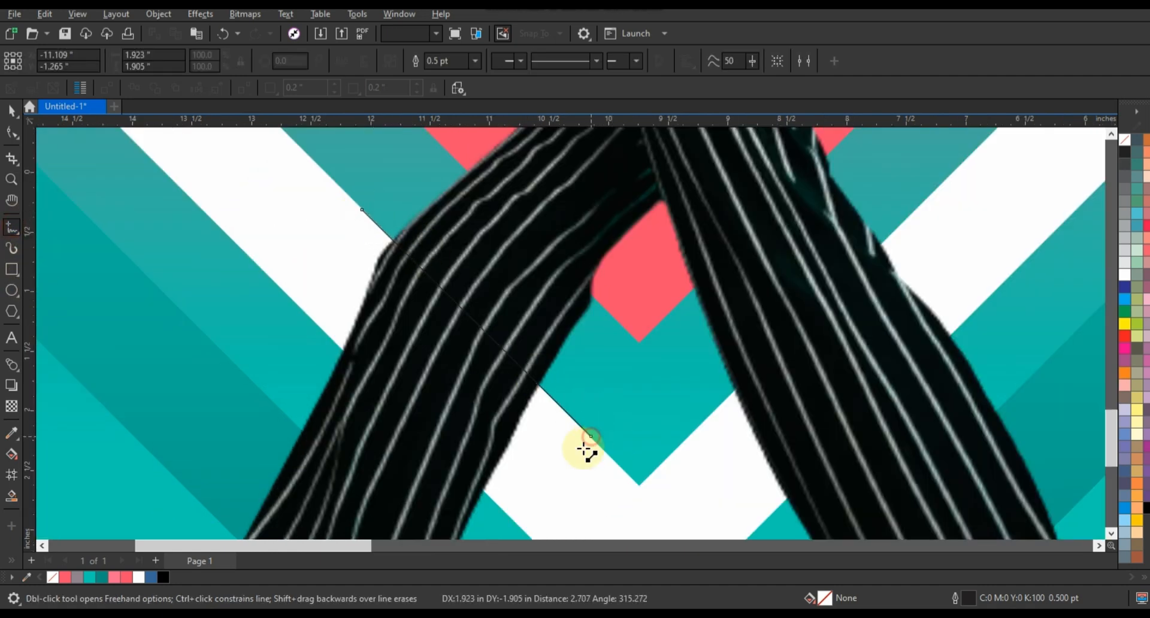
{"action": "double_click", "coordinate": [502, 511]}
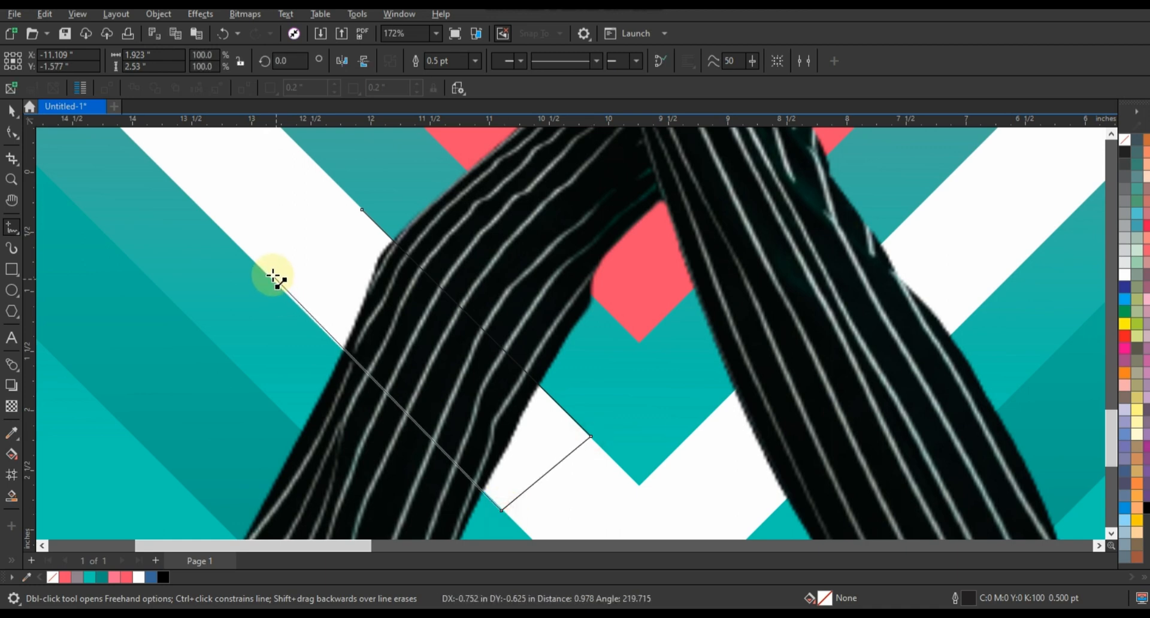
{"action": "double_click", "coordinate": [264, 272]}
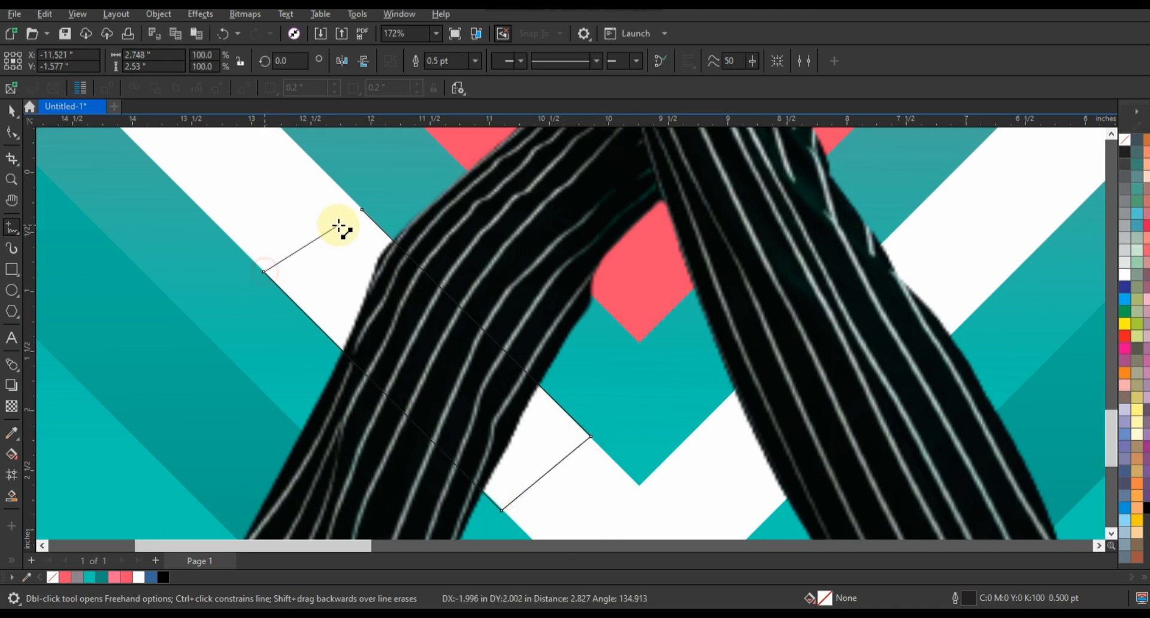
{"action": "left_click", "coordinate": [363, 211]}
{"action": "left_click", "coordinate": [12, 110]}
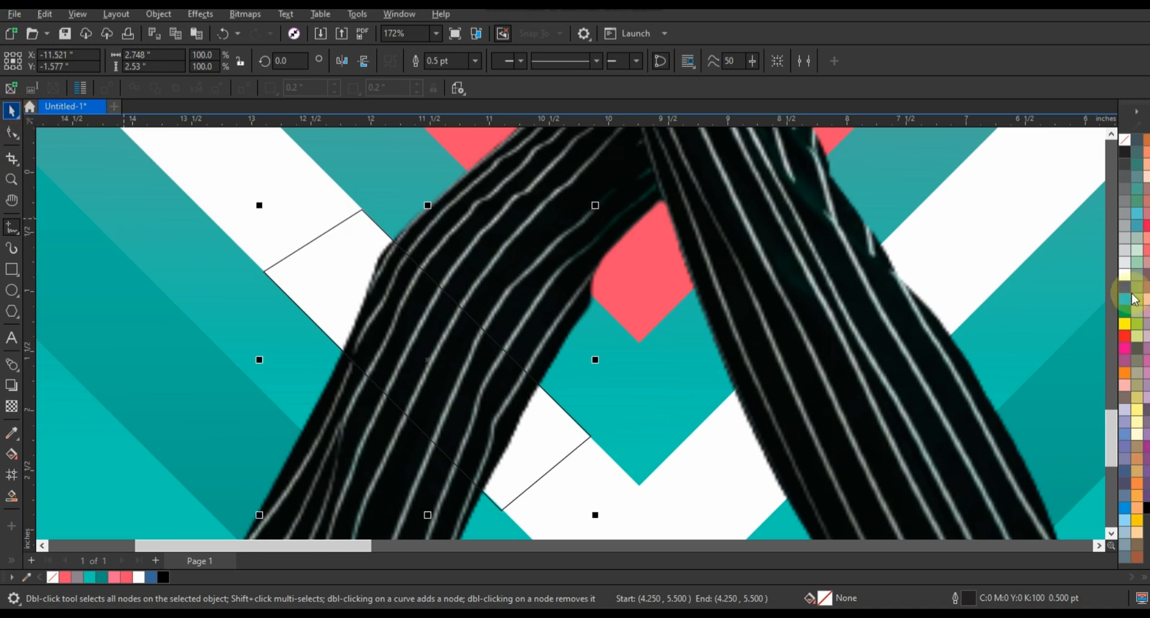
Fill the four-sided shape with white and remove its outline
{"action": "left_click", "coordinate": [1126, 274]}
{"action": "right_click", "coordinate": [1125, 144]}
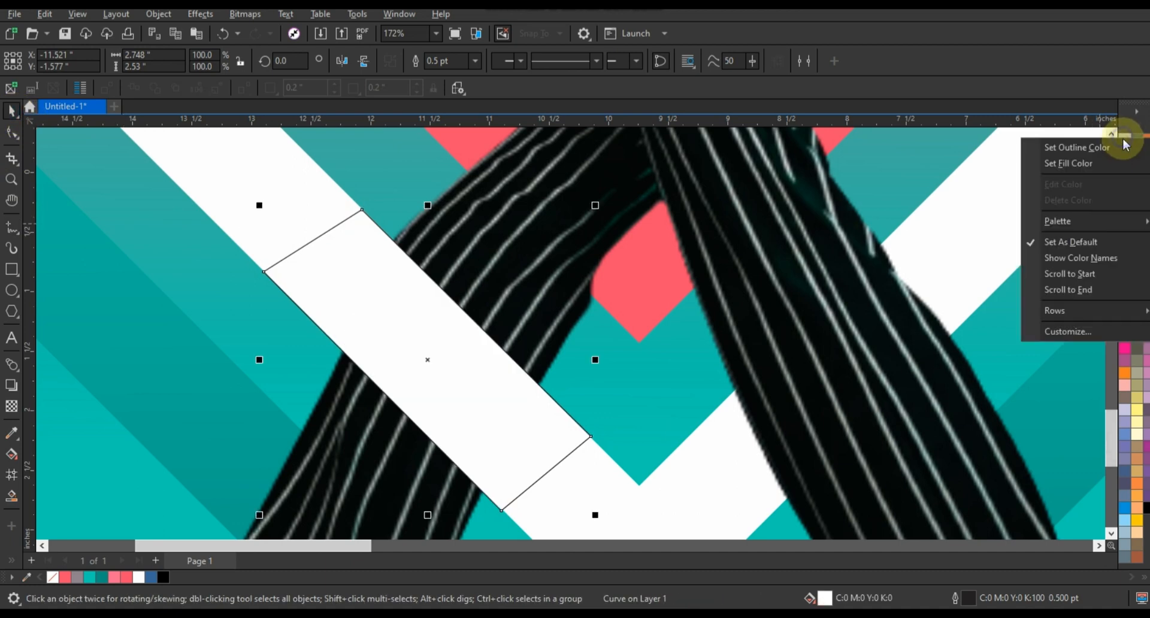
{"action": "left_click", "coordinate": [1120, 146]}
{"action": "scroll", "coordinate": [492, 386], "scroll_direction": "down", "scroll_amount": 2}
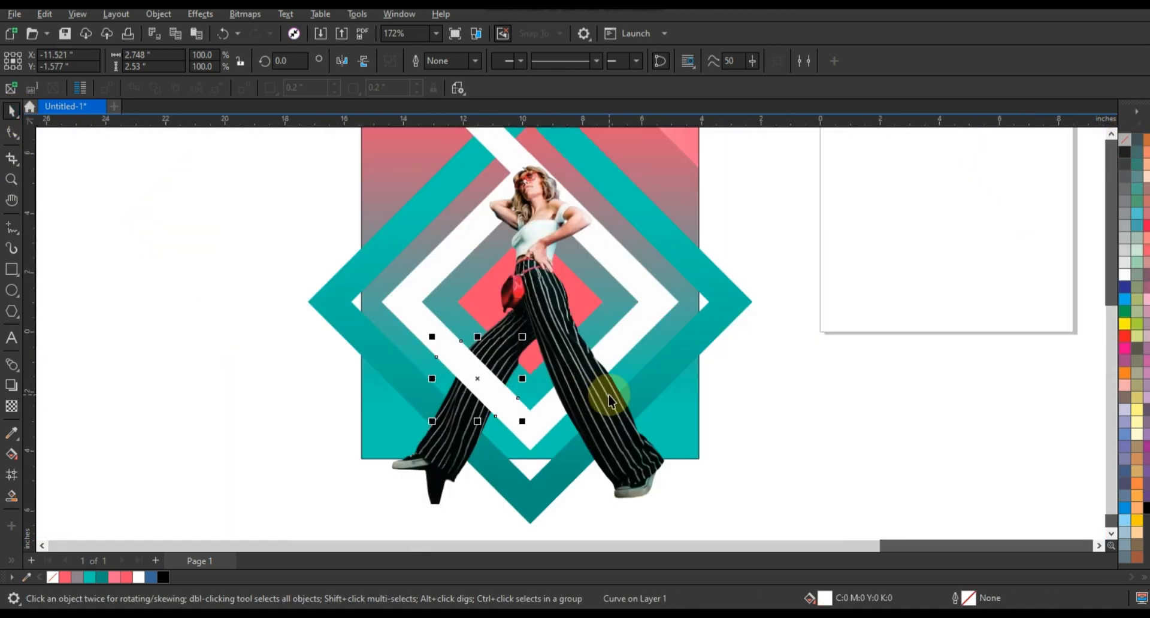
{"action": "scroll", "coordinate": [615, 400], "scroll_direction": "down", "scroll_amount": 1}
{"action": "left_click", "coordinate": [702, 465]}
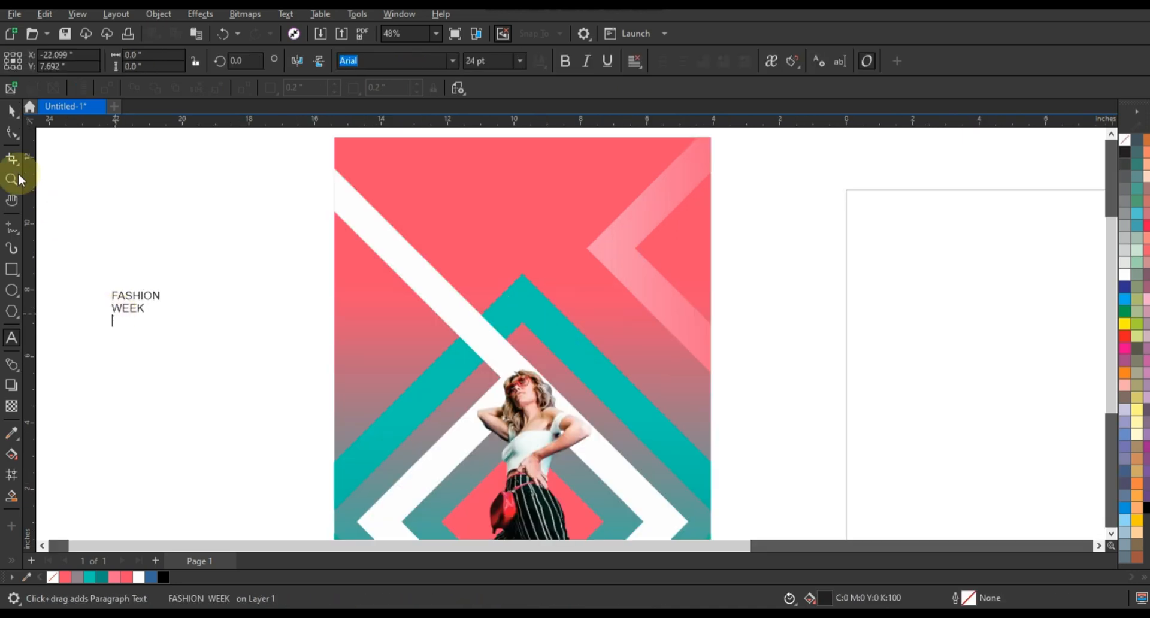
Break the FASHION WEEK text apart into separate lines and set FASHION in bold Swis721 Cn BT
{"action": "left_click", "coordinate": [11, 110]}
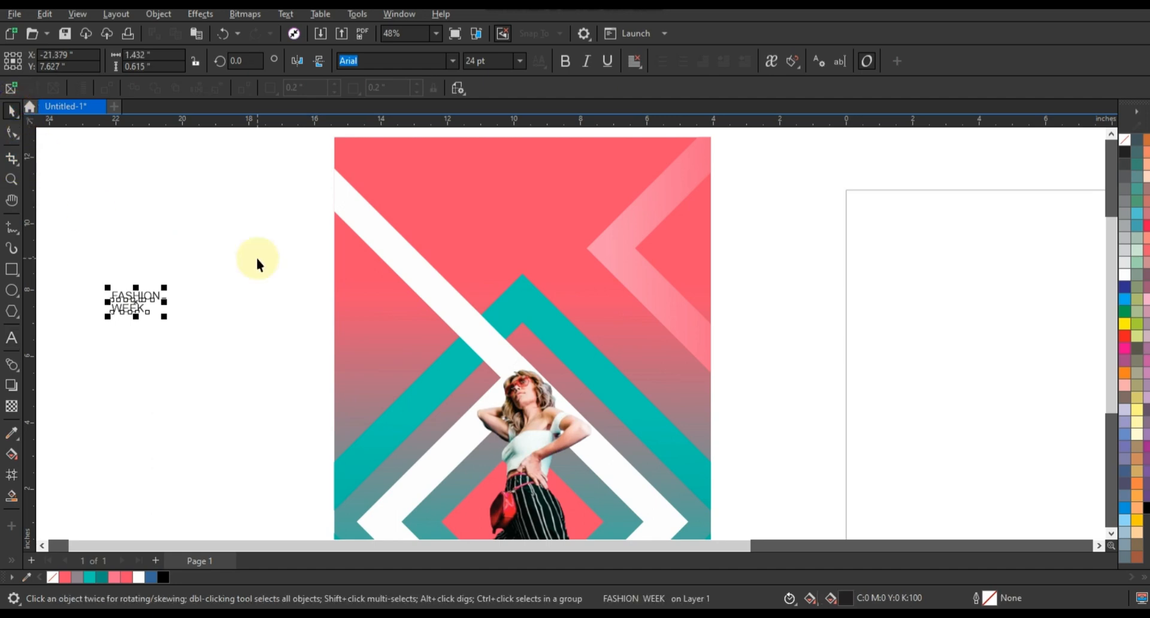
{"action": "key", "text": "ctrl+k"}
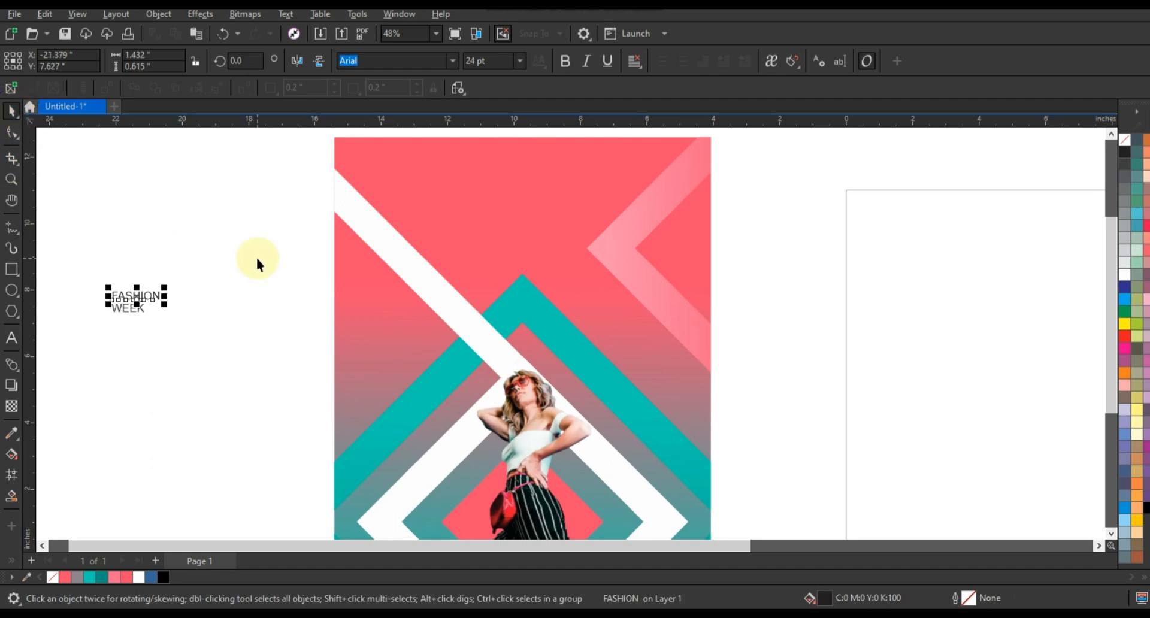
{"action": "left_click", "coordinate": [451, 61]}
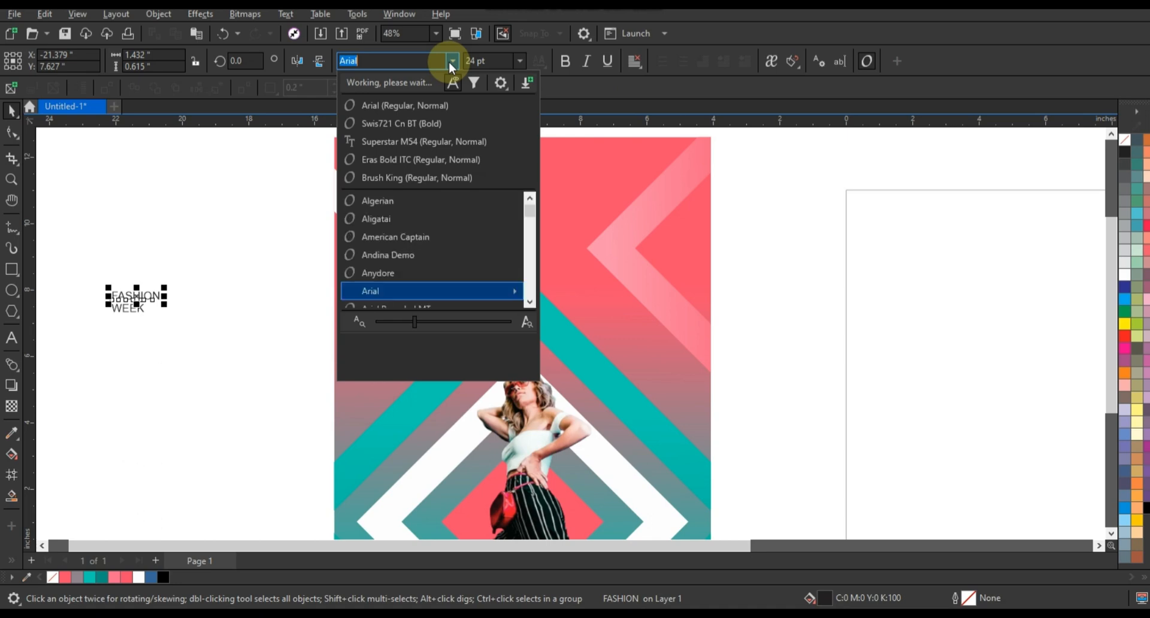
{"action": "left_click", "coordinate": [426, 131]}
Place FASHION at the poster's top in white at about 101 pt, with WEEK beneath it
{"action": "left_click_drag", "start_coordinate": [157, 292], "coordinate": [279, 214]}
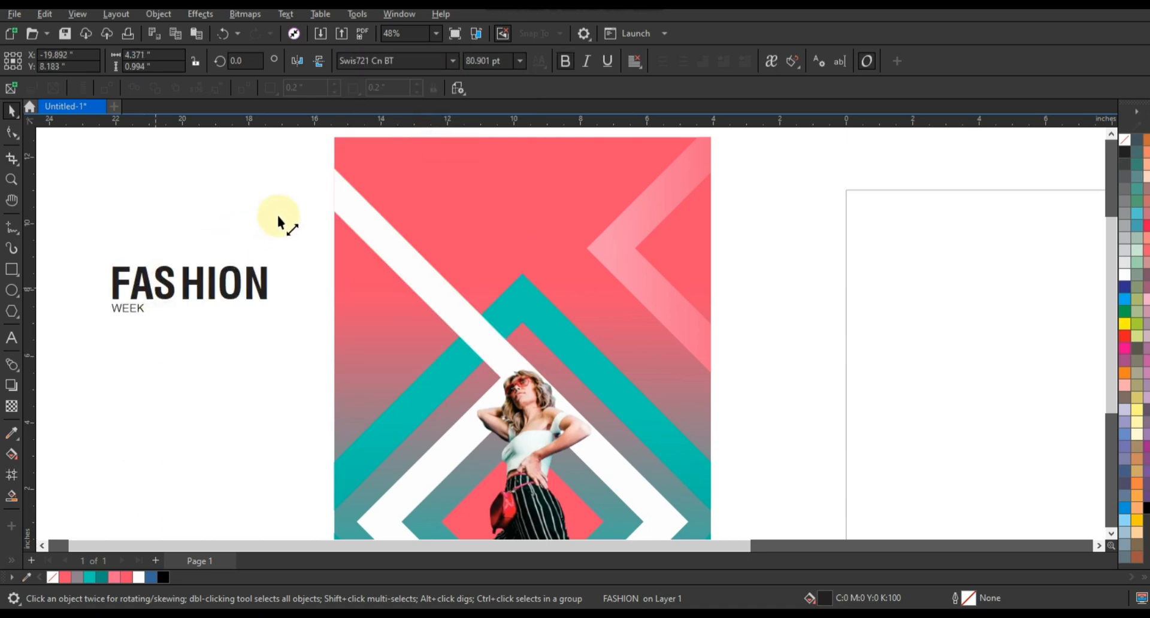
{"action": "left_click_drag", "start_coordinate": [252, 273], "coordinate": [555, 182]}
{"action": "left_click", "coordinate": [1125, 275]}
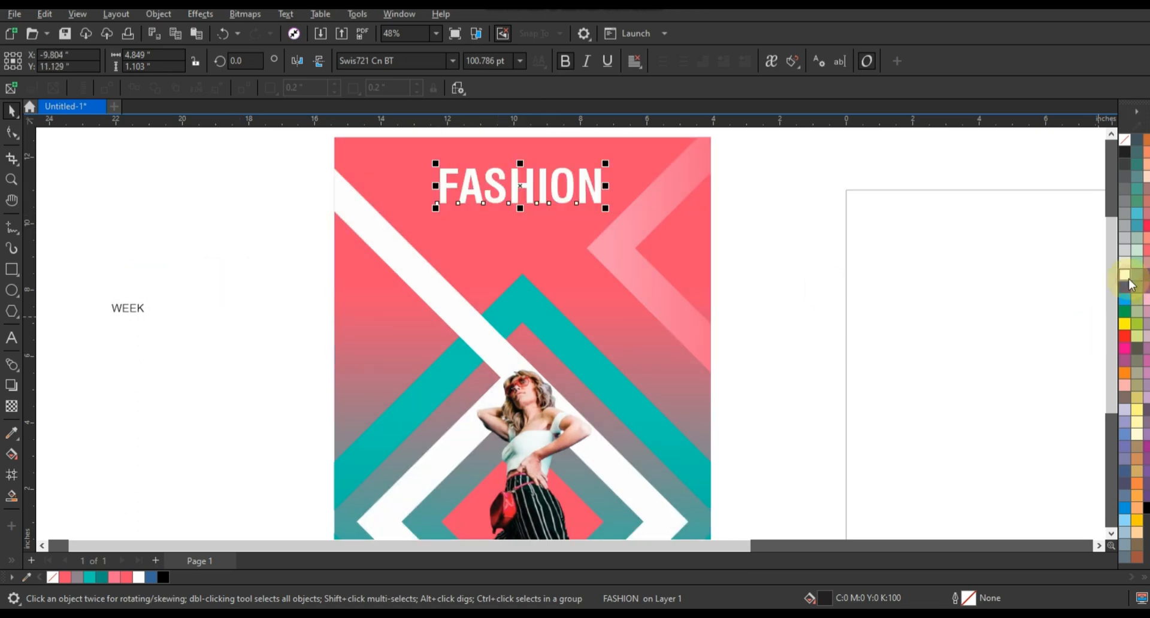
{"action": "left_click_drag", "start_coordinate": [137, 310], "coordinate": [533, 214]}
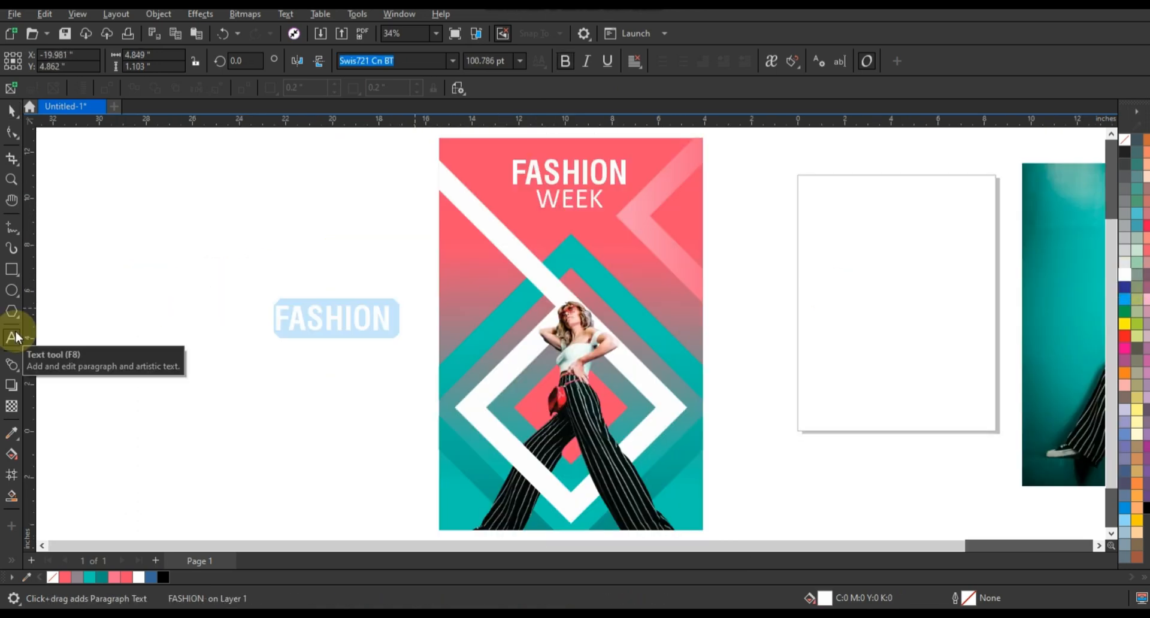
Replace the text of the copied FASHION title with "FRIDAY 11TH JULY 2023" and colour it teal #01CDB2
{"action": "key", "text": "BackSpace"}
{"action": "type", "text": "FRIDAY 11TH "}
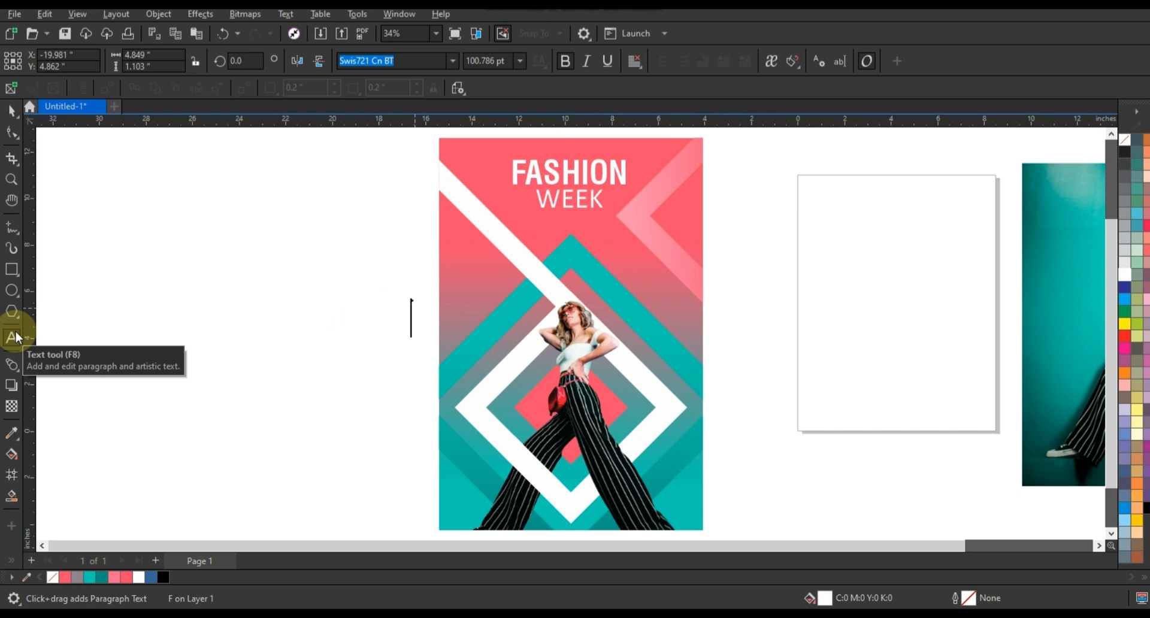
{"action": "type", "text": "JUL"}
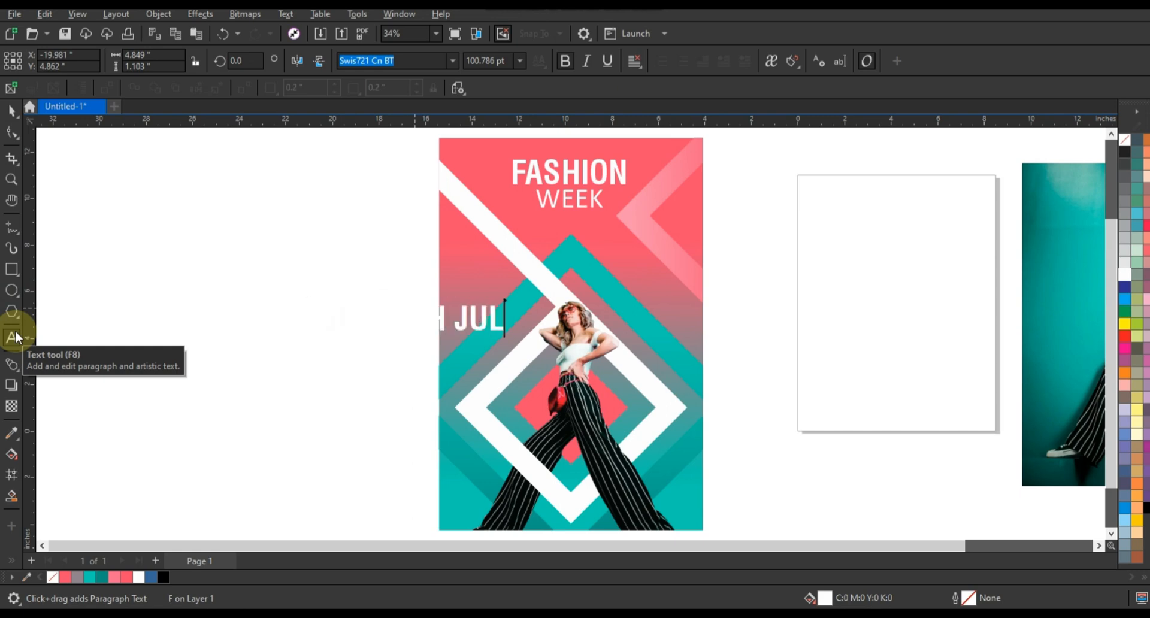
{"action": "type", "text": "Y 2023"}
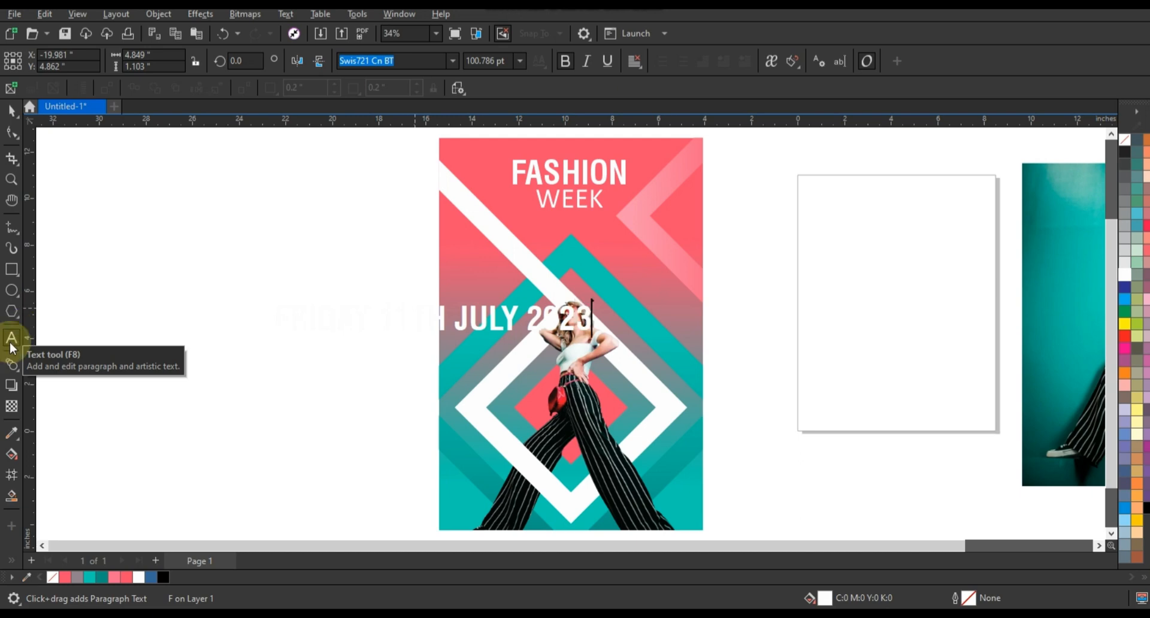
{"action": "left_click", "coordinate": [11, 110]}
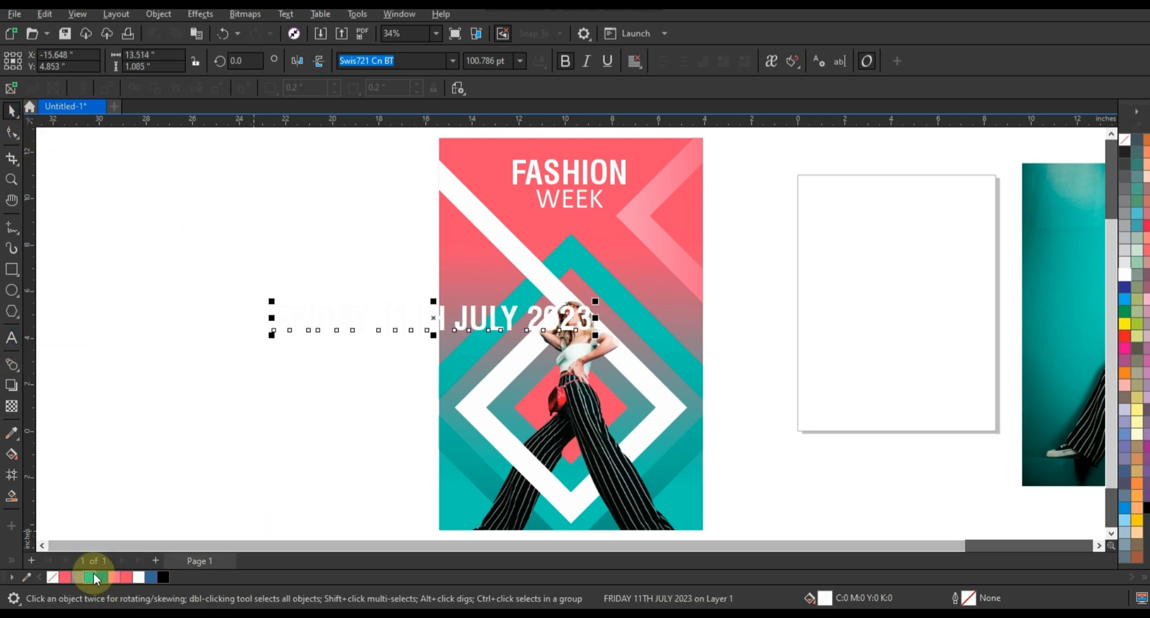
{"action": "left_click", "coordinate": [90, 577]}
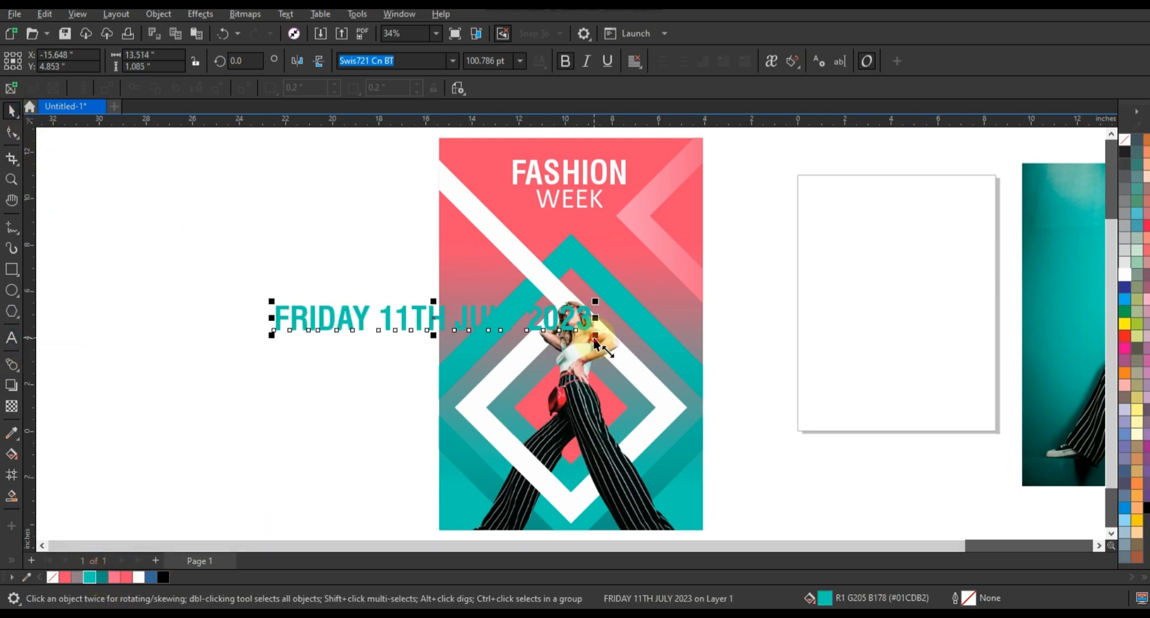
Scale down the date text and place it, rotated to 315°, along the white frame's lower-left side
{"action": "left_click_drag", "start_coordinate": [593, 336], "coordinate": [468, 368]}
{"action": "left_click", "coordinate": [493, 332]}
{"action": "left_click_drag", "start_coordinate": [449, 329], "coordinate": [536, 472]}
{"action": "left_click", "coordinate": [264, 367]}
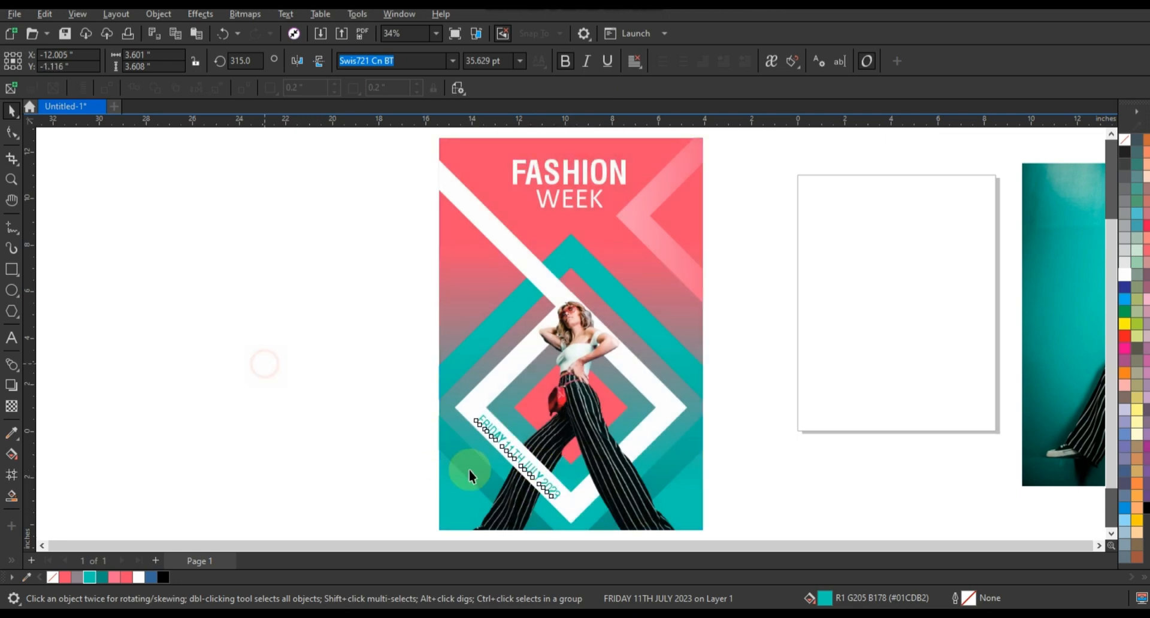
Adjust the date text's size to about 38 pt and recolour it dark teal #089282
{"action": "left_click", "coordinate": [522, 459]}
{"action": "mouse_move", "coordinate": [571, 514]}
{"action": "left_mouse_down"}
{"action": "mouse_move", "coordinate": [559, 503]}
{"action": "mouse_move", "coordinate": [569, 508]}
{"action": "left_mouse_up"}
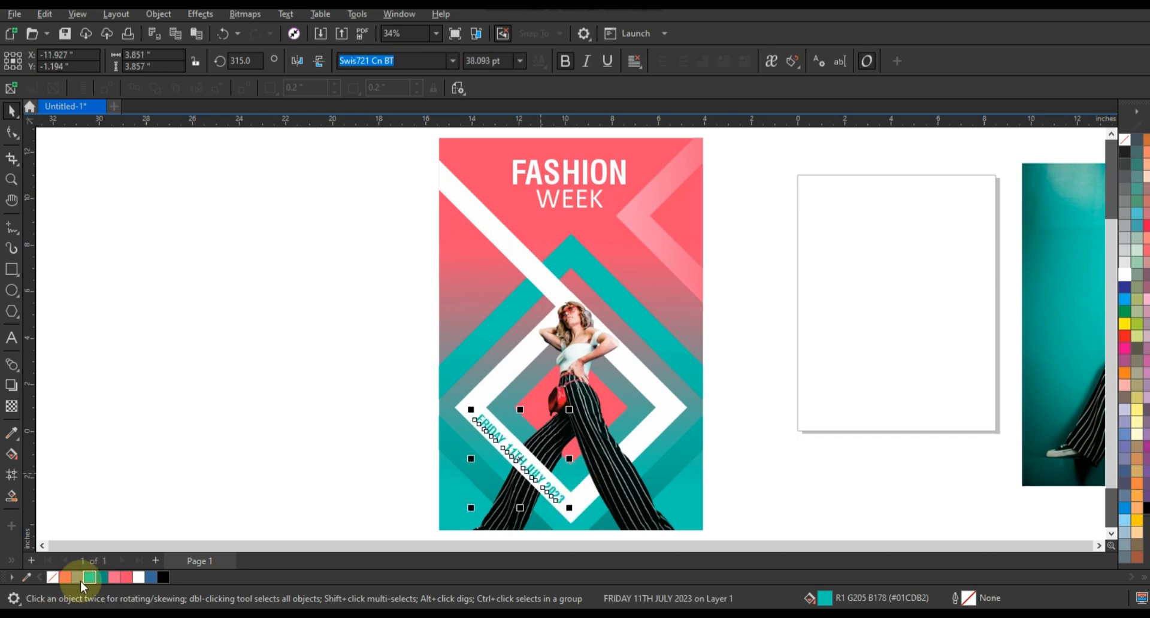
{"action": "left_click", "coordinate": [133, 470]}
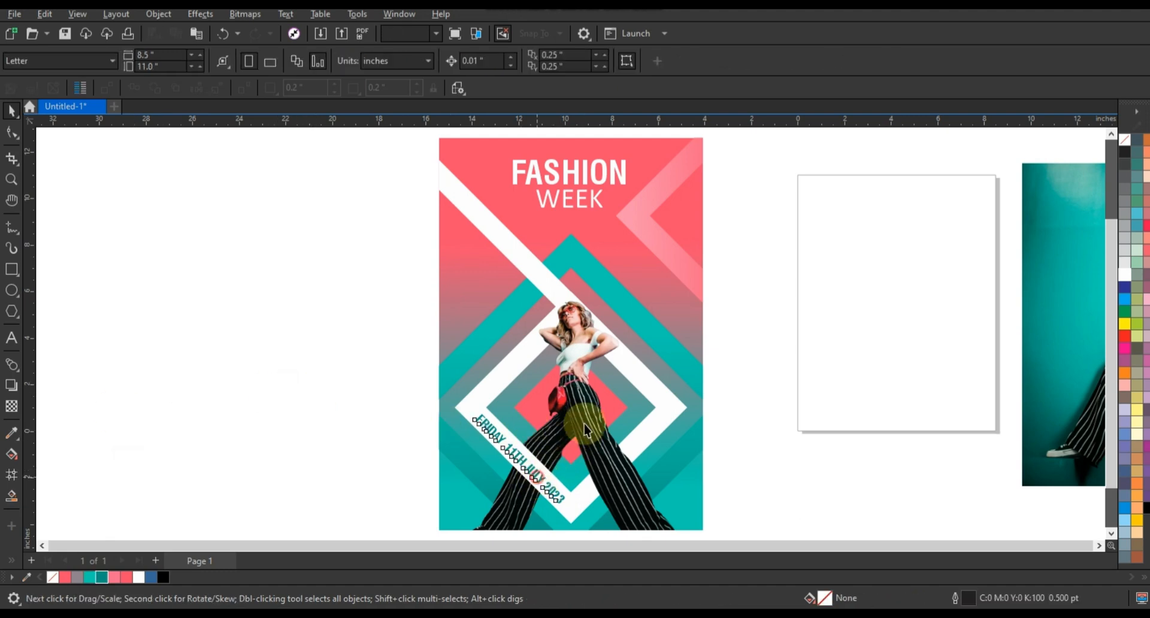
Copy the date text in white onto the teal frame's upper-right side and change the copy to "TICKETS AVAILABLE NOW"
{"action": "left_click_drag", "start_coordinate": [537, 477], "coordinate": [666, 348]}
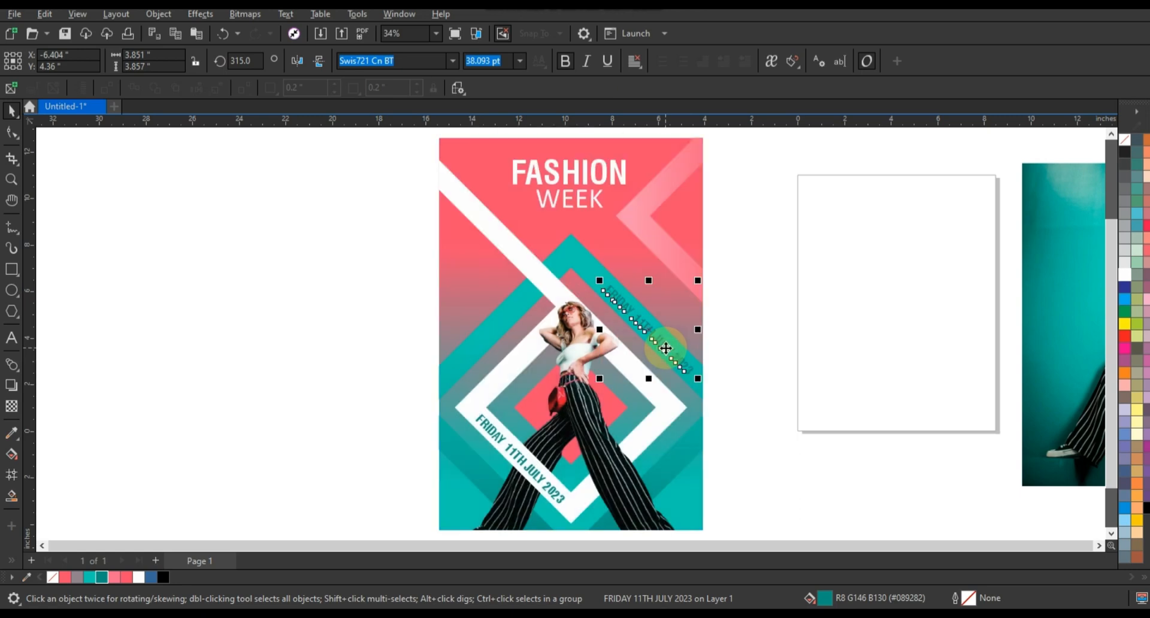
{"action": "left_click", "coordinate": [1125, 275]}
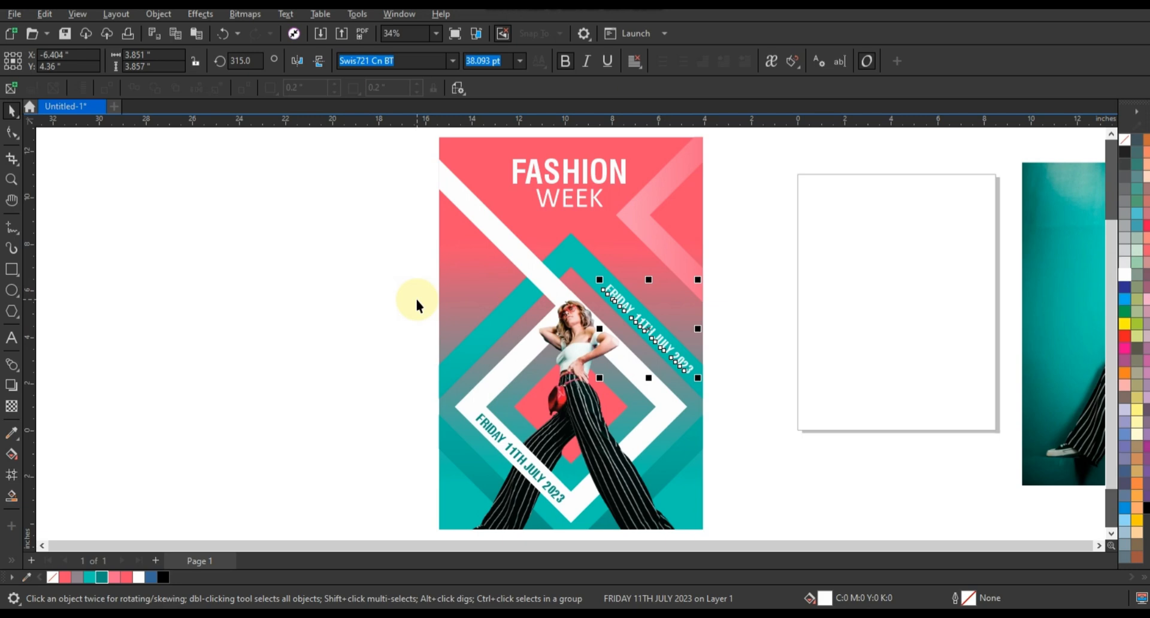
{"action": "left_click", "coordinate": [18, 340]}
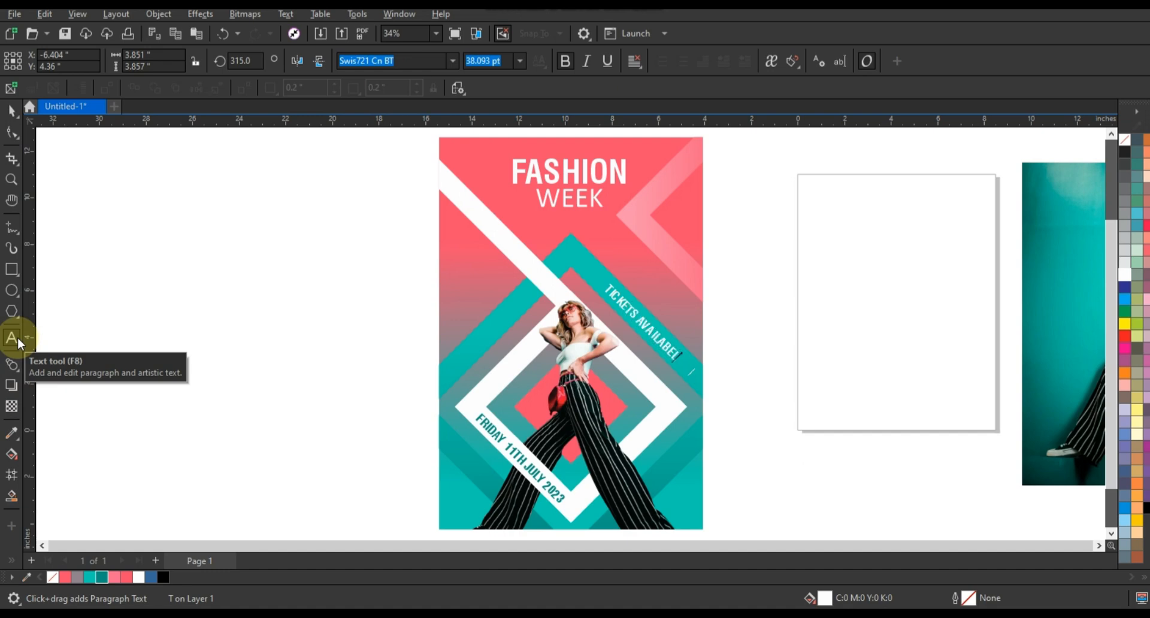
{"action": "key", "text": "BackSpace"}
{"action": "key", "text": "BackSpace"}
{"action": "type", "text": "LE NOW"}
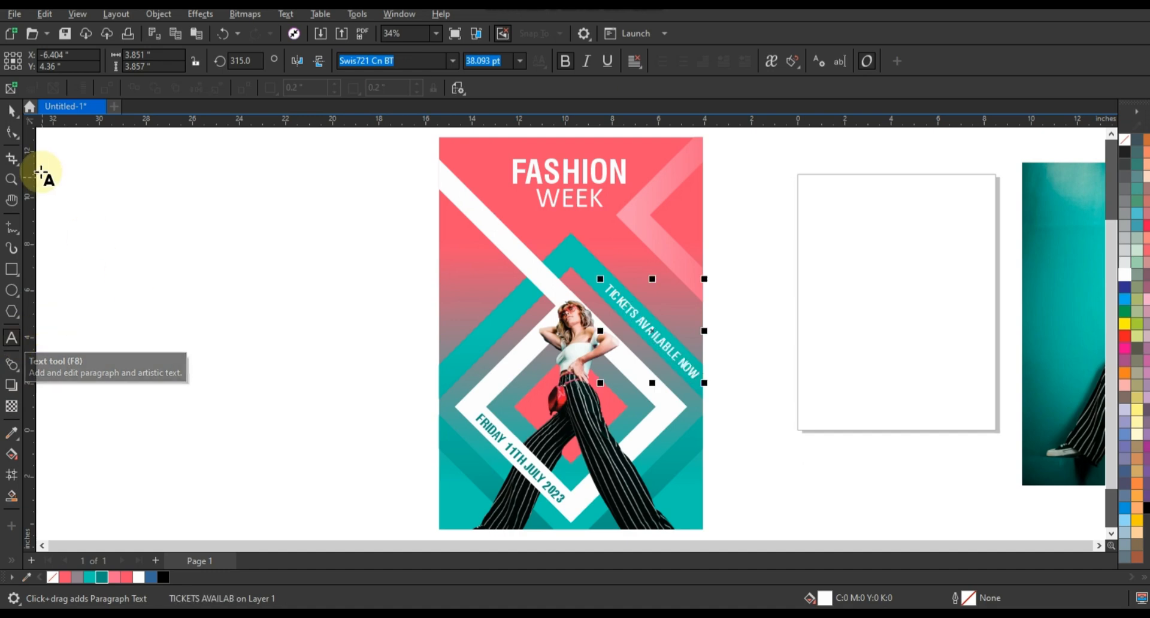
Scale the "TICKETS AVAILABLE NOW" text down to about 37 pt
{"action": "key", "text": "ctrl+space"}
{"action": "left_click_drag", "start_coordinate": [705, 383], "coordinate": [702, 381]}
{"action": "left_click", "coordinate": [807, 421]}
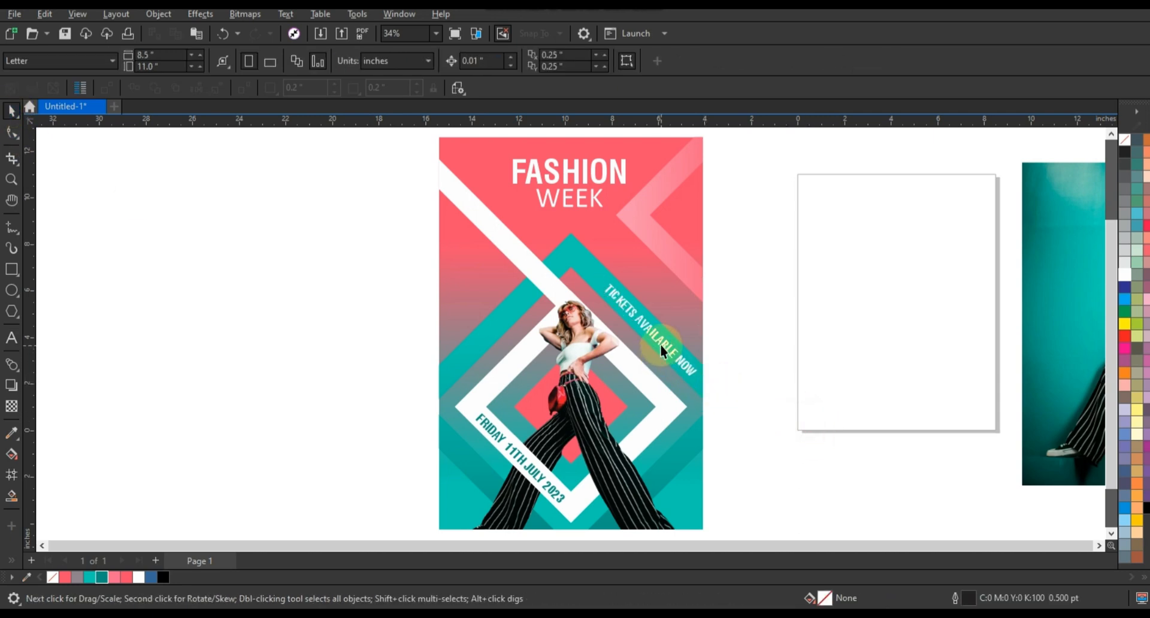
Move the "TICKETS AVAILABLE NOW" text onto the white diagonal band and colour it pink #FF698E
{"action": "left_click", "coordinate": [663, 344]}
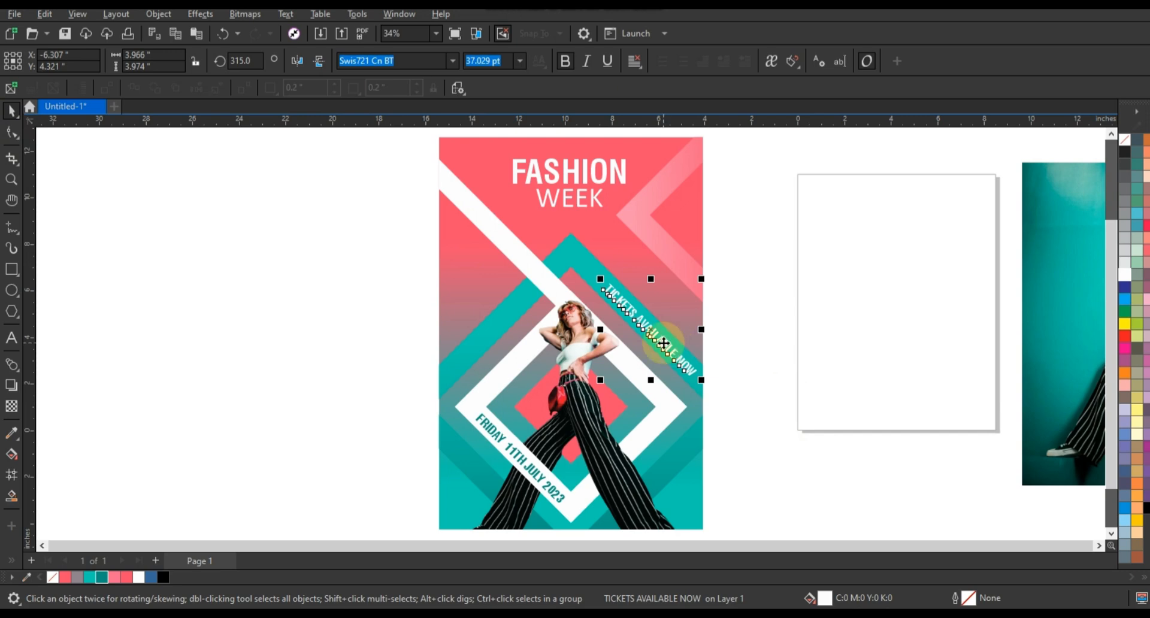
{"action": "left_click_drag", "start_coordinate": [663, 344], "coordinate": [514, 246]}
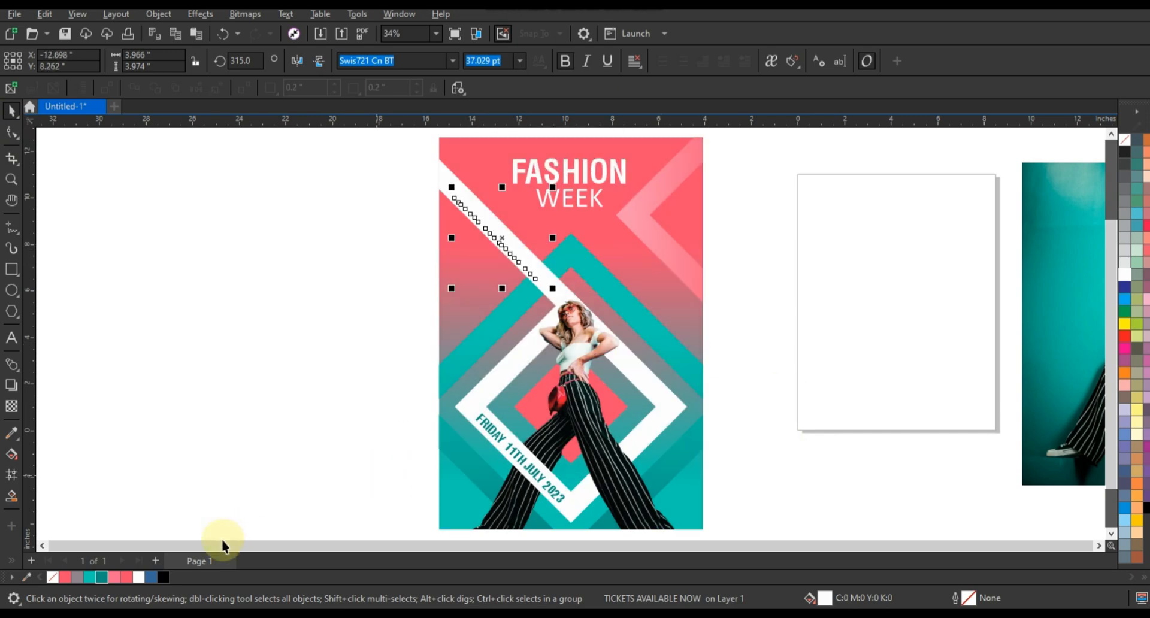
{"action": "left_click", "coordinate": [310, 251]}
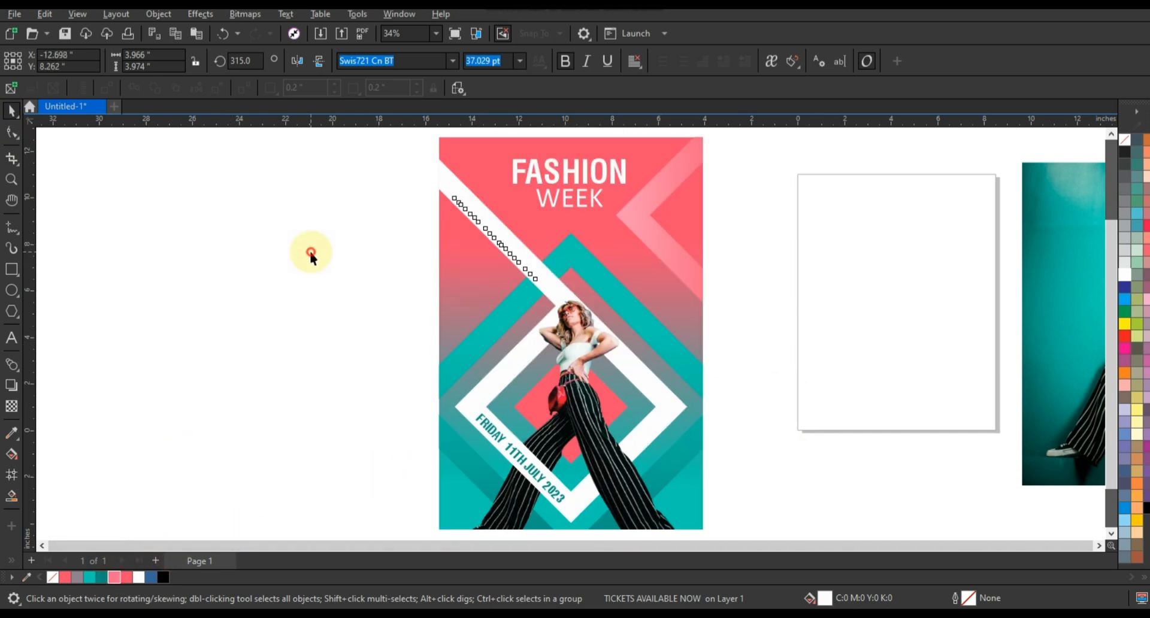
{"action": "left_click", "coordinate": [484, 219]}
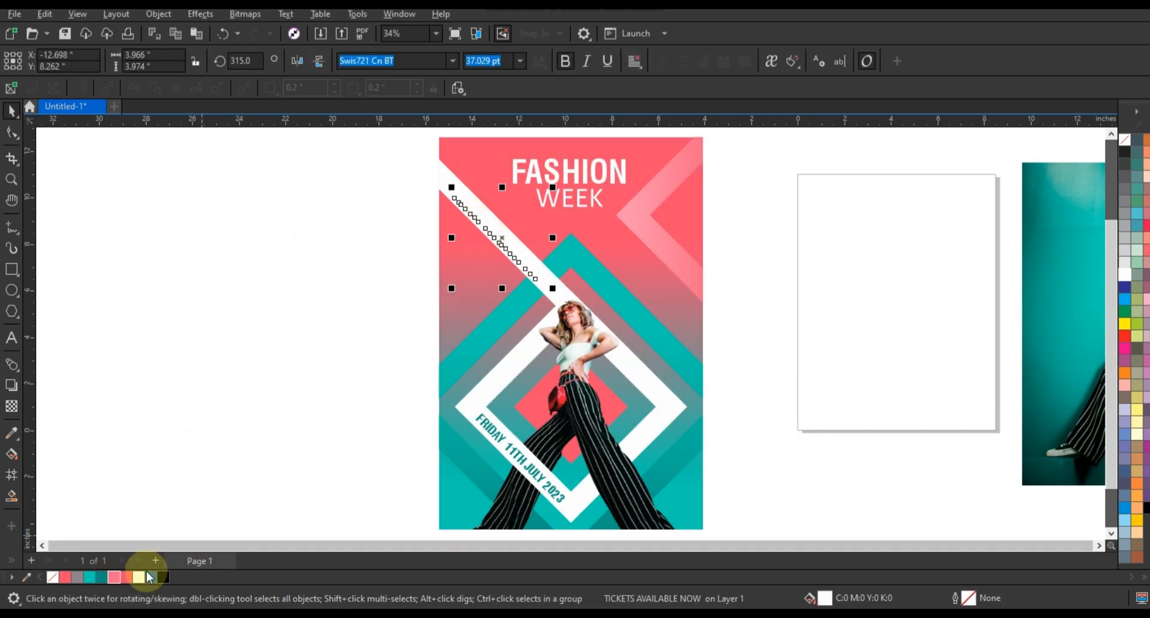
{"action": "left_click", "coordinate": [438, 247]}
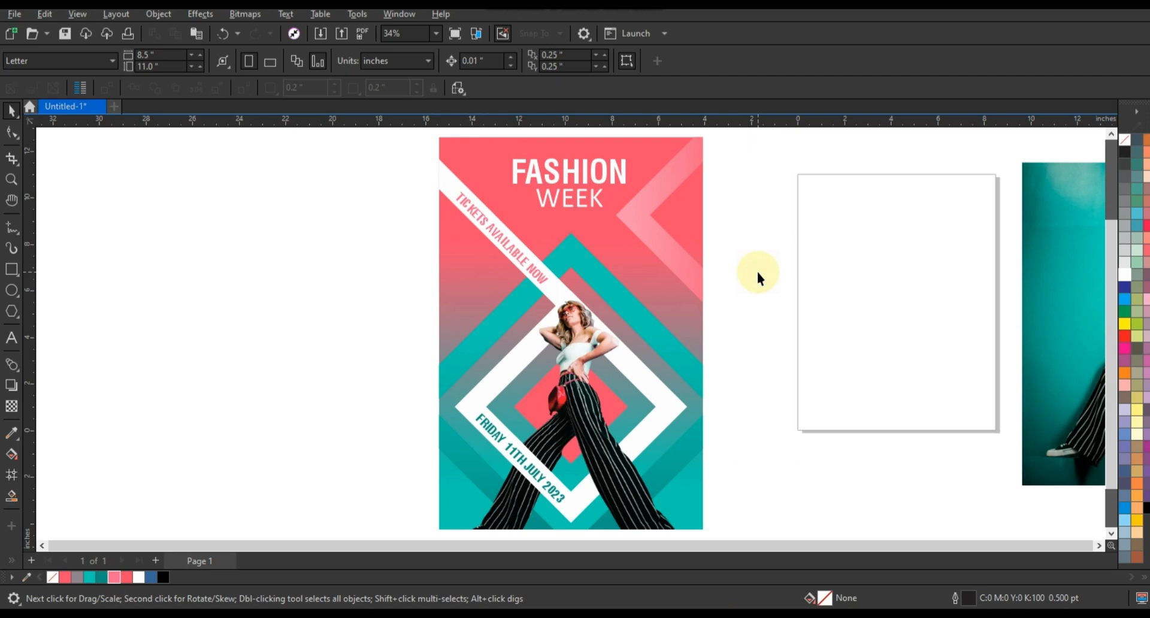
Preview the poster in full screen
{"action": "key", "text": "F9"}
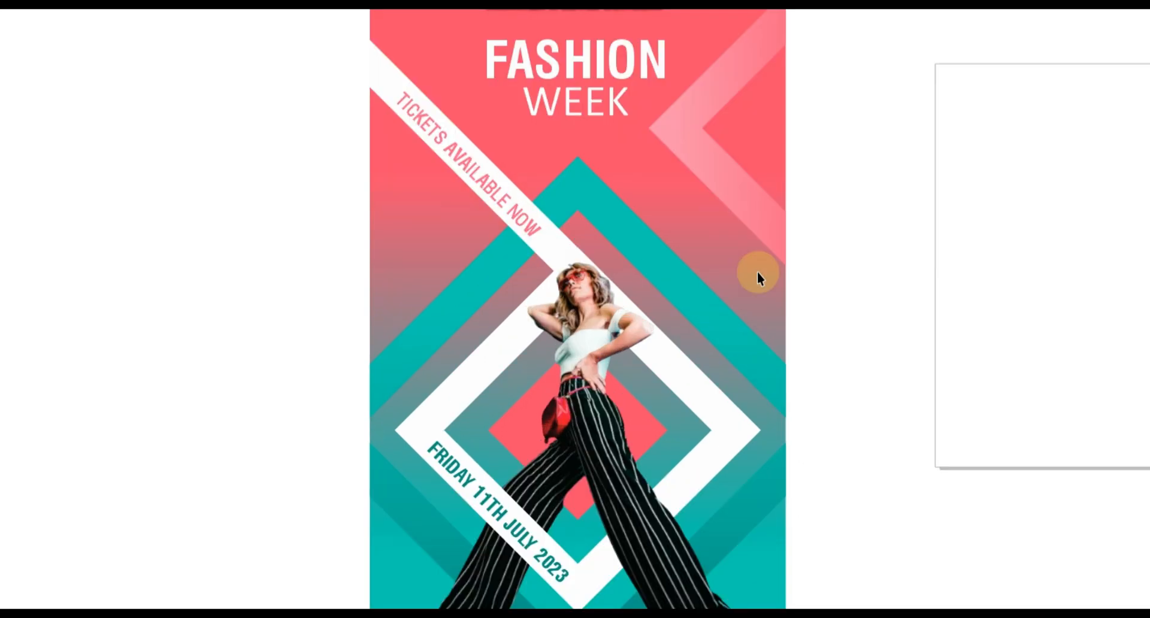